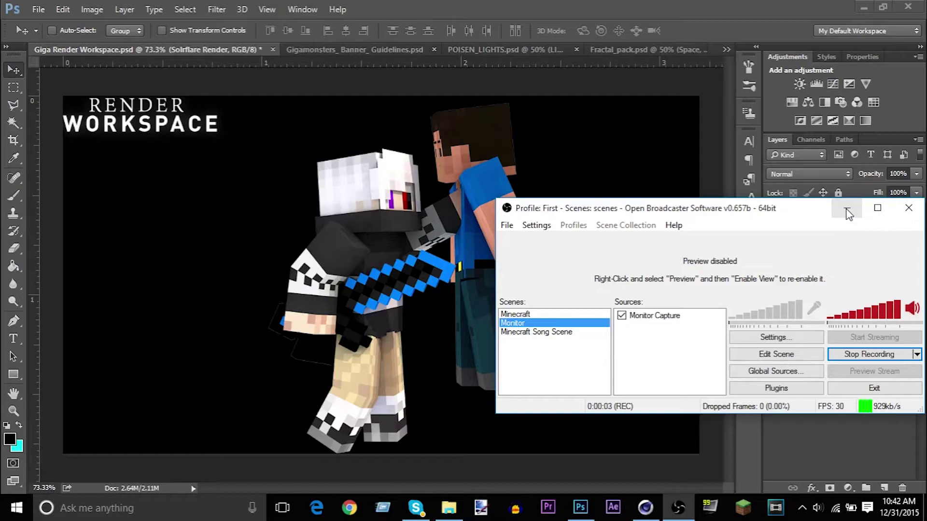
Play the Diviners - Savannah track from the Non-Copyrighted Music folder in File Explorer, and switch back to Photoshop.
{"action": "left_click", "coordinate": [847, 208]}
{"action": "left_click", "coordinate": [449, 507]}
{"action": "left_click", "coordinate": [230, 404]}
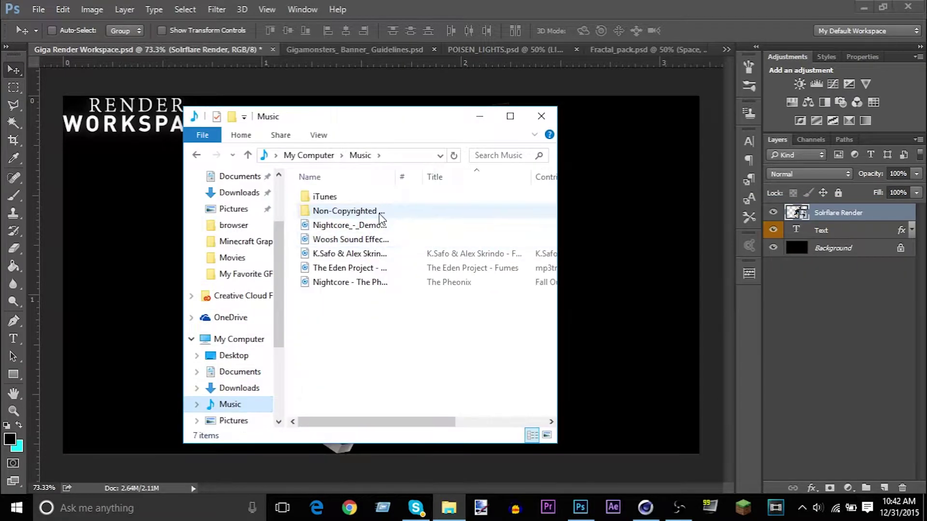
{"action": "double_click", "coordinate": [344, 209]}
{"action": "left_click", "coordinate": [365, 269]}
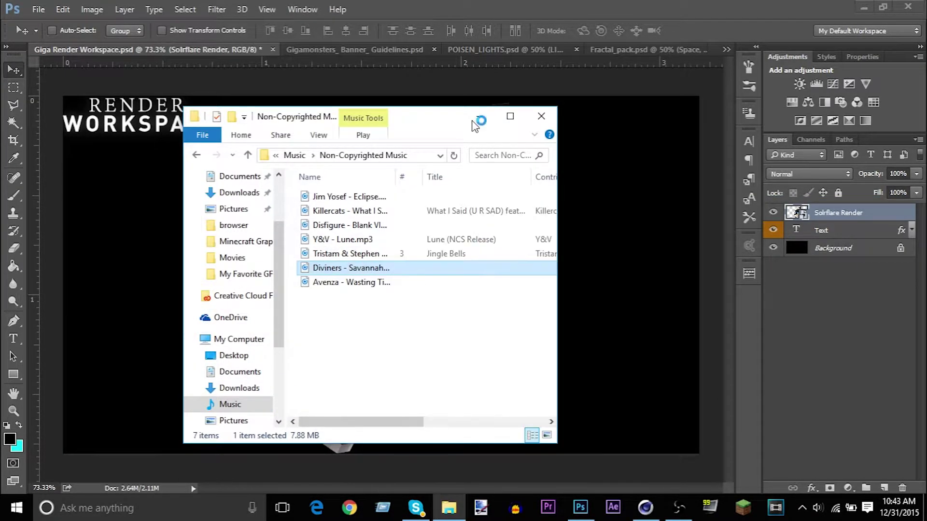
{"action": "left_click", "coordinate": [479, 116]}
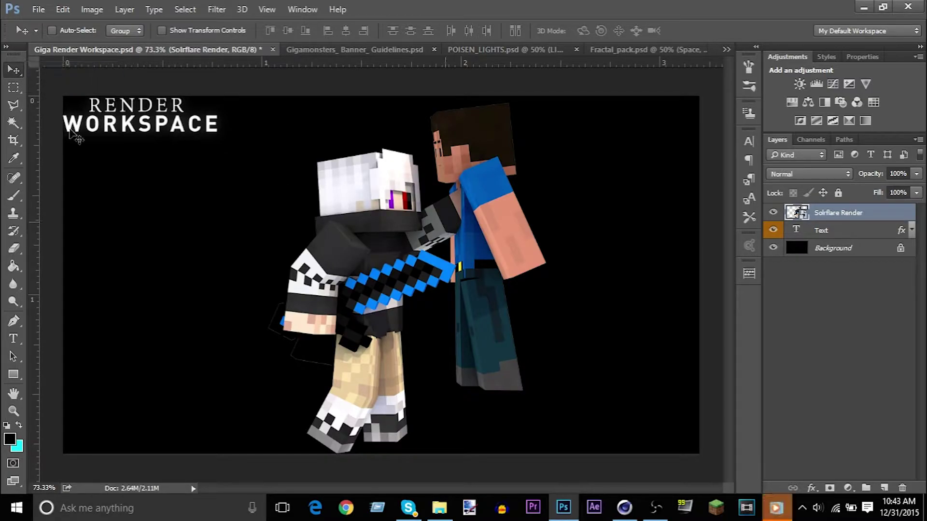
Open the layer style settings for the Solrflare Render layer and add a reversed Gradient Overlay at 47% opacity.
{"action": "right_click", "coordinate": [898, 216]}
{"action": "left_click", "coordinate": [657, 114]}
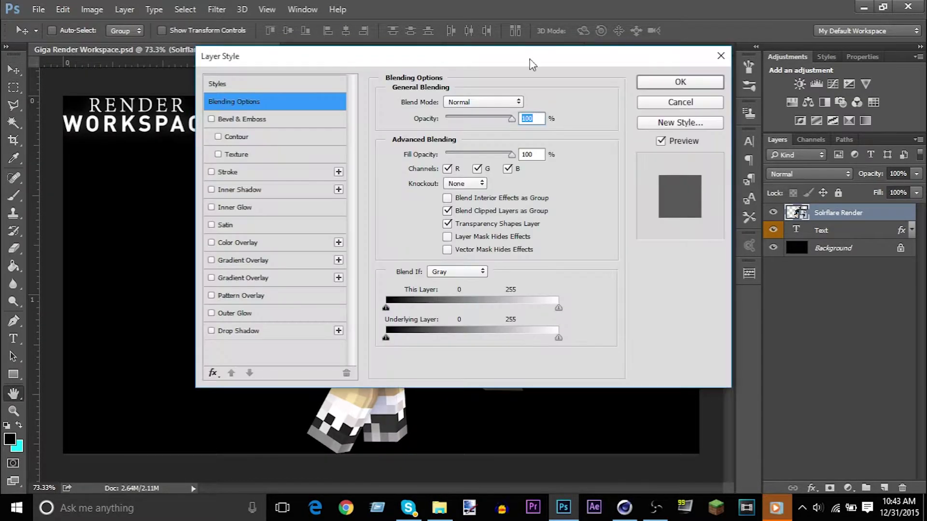
{"action": "left_click_drag", "start_coordinate": [531, 61], "coordinate": [857, 120]}
{"action": "left_click", "coordinate": [572, 341]}
{"action": "left_click_drag", "start_coordinate": [817, 179], "coordinate": [796, 179]}
{"action": "left_click", "coordinate": [538, 338]}
{"action": "left_click", "coordinate": [537, 338]}
{"action": "left_click", "coordinate": [852, 195]}
{"action": "left_click", "coordinate": [538, 337]}
{"action": "left_click", "coordinate": [538, 337]}
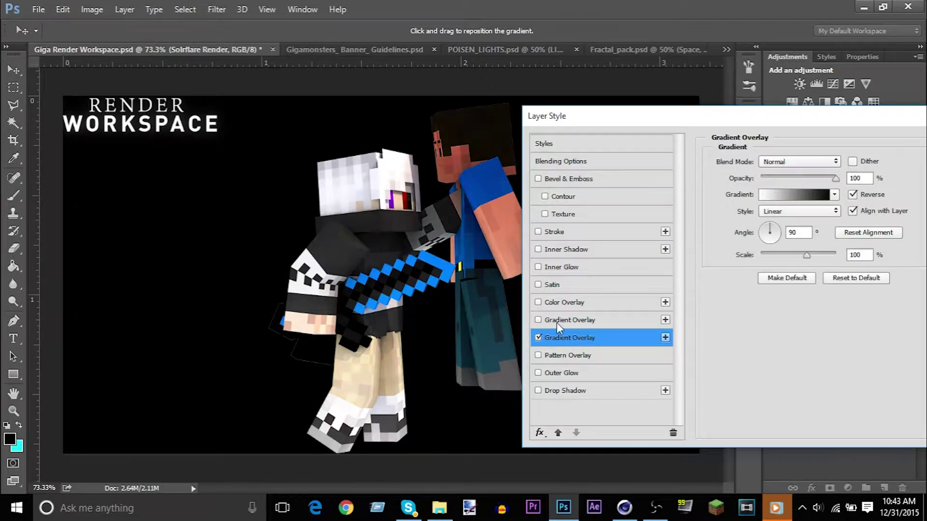
Try the other Gradient Overlay with changed blend mode, gradient and opacity, and compare it with the reversed overlay.
{"action": "left_click", "coordinate": [557, 320]}
{"action": "left_click", "coordinate": [799, 162]}
{"action": "left_click", "coordinate": [782, 291]}
{"action": "left_click", "coordinate": [792, 199]}
{"action": "left_click", "coordinate": [685, 137]}
{"action": "left_click", "coordinate": [648, 137]}
{"action": "left_click", "coordinate": [685, 138]}
{"action": "left_click", "coordinate": [883, 120]}
{"action": "left_click", "coordinate": [809, 178]}
{"action": "left_click", "coordinate": [538, 320]}
{"action": "left_click", "coordinate": [537, 320]}
{"action": "left_click", "coordinate": [538, 321]}
{"action": "left_click", "coordinate": [538, 337]}
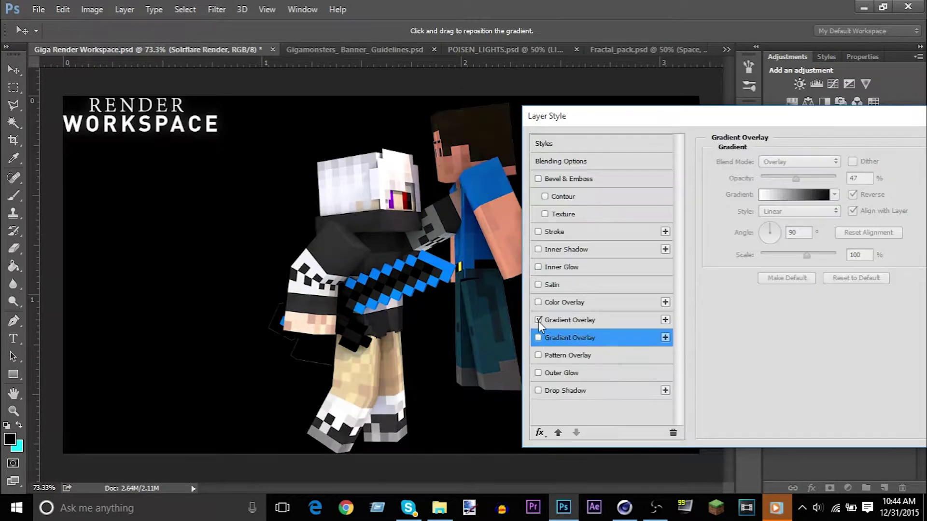
{"action": "left_click", "coordinate": [540, 338]}
Add an Outer Glow to the render and change its blend mode.
{"action": "left_click", "coordinate": [567, 355]}
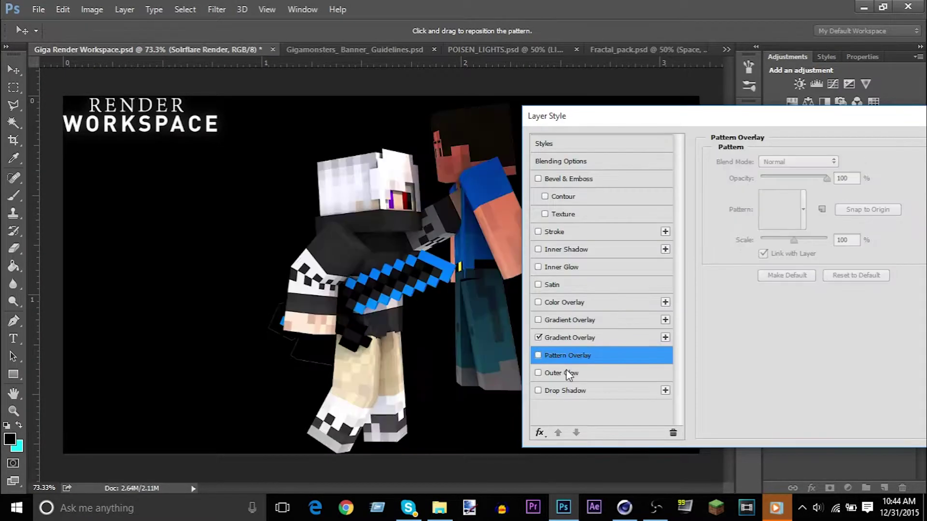
{"action": "left_click", "coordinate": [563, 372]}
{"action": "left_click", "coordinate": [798, 161]}
{"action": "left_click", "coordinate": [779, 263]}
{"action": "left_click", "coordinate": [799, 163]}
{"action": "left_click", "coordinate": [769, 255]}
Add an Inner Shadow to the render, adjusting its opacity and comparing the image with and without it.
{"action": "left_click", "coordinate": [575, 253]}
{"action": "left_click", "coordinate": [540, 249]}
{"action": "left_click", "coordinate": [540, 249]}
{"action": "left_click_drag", "start_coordinate": [773, 179], "coordinate": [796, 180]}
{"action": "left_click", "coordinate": [541, 249]}
{"action": "left_click", "coordinate": [539, 249]}
{"action": "left_click", "coordinate": [560, 231]}
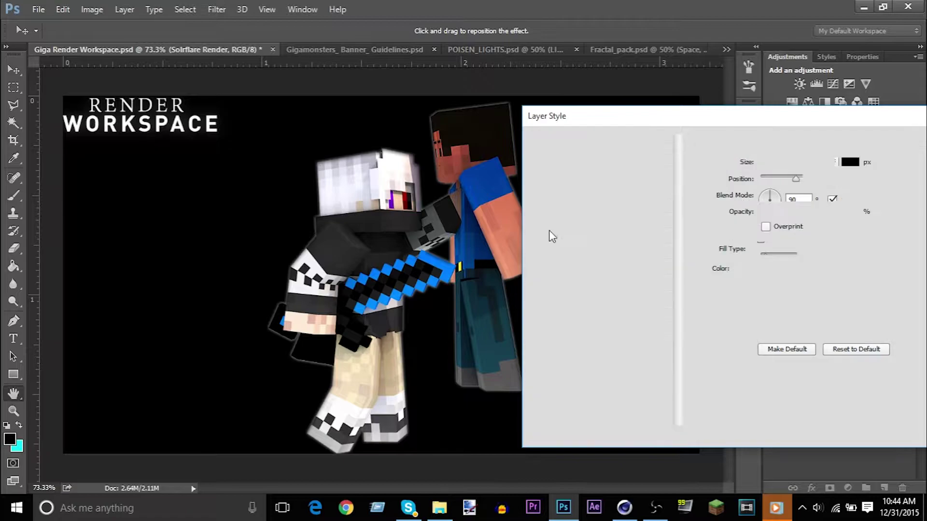
{"action": "left_click", "coordinate": [537, 182]}
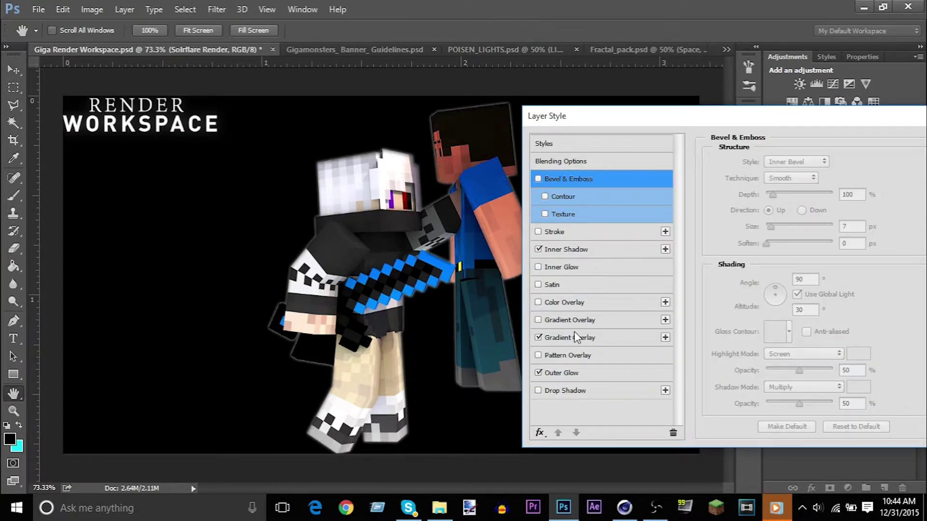
{"action": "left_click", "coordinate": [565, 285]}
{"action": "left_click", "coordinate": [539, 285]}
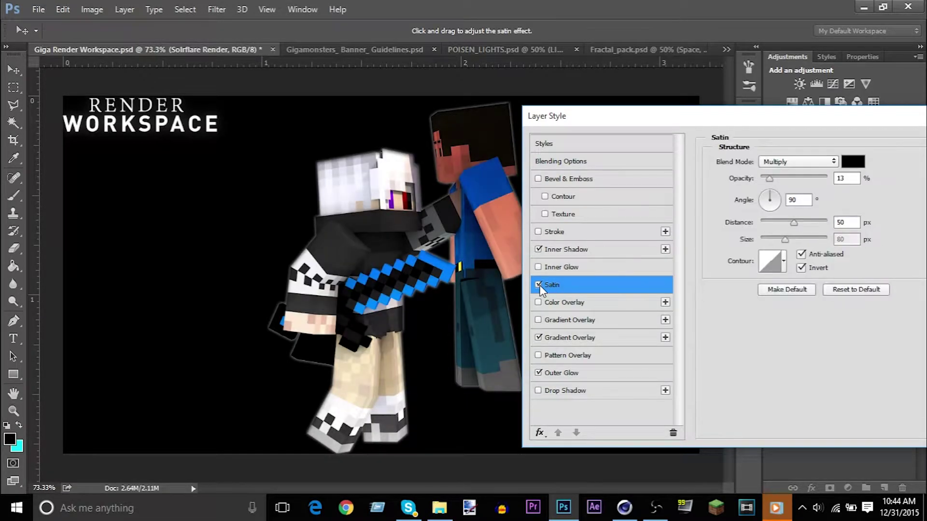
Add a teal Inner Glow to the render with Overlay blending, a 9 px size and increased opacity.
{"action": "left_click", "coordinate": [541, 267]}
{"action": "left_click", "coordinate": [744, 213]}
{"action": "left_click", "coordinate": [572, 114]}
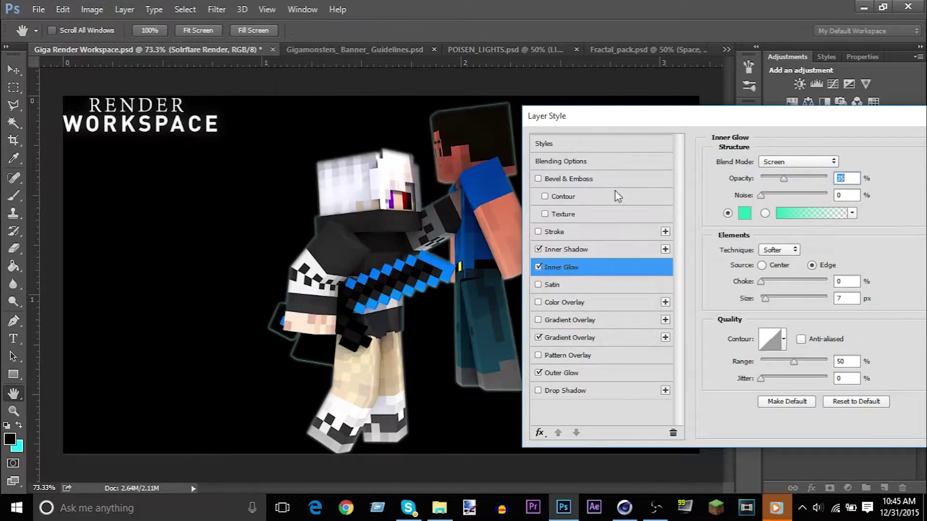
{"action": "left_click", "coordinate": [820, 164]}
{"action": "left_click", "coordinate": [782, 303]}
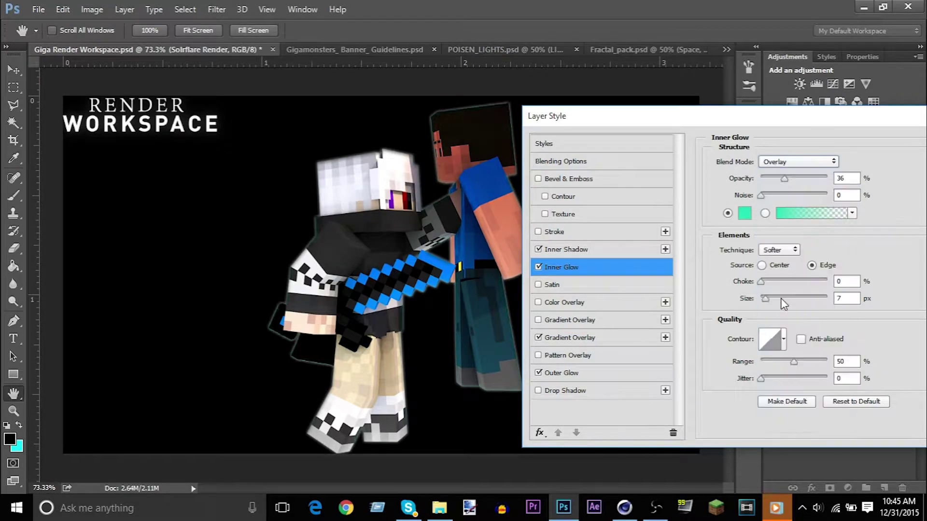
{"action": "left_click_drag", "start_coordinate": [786, 301], "coordinate": [799, 303]}
{"action": "left_click", "coordinate": [539, 267]}
{"action": "left_click", "coordinate": [538, 267]}
{"action": "left_click_drag", "start_coordinate": [784, 179], "coordinate": [829, 179]}
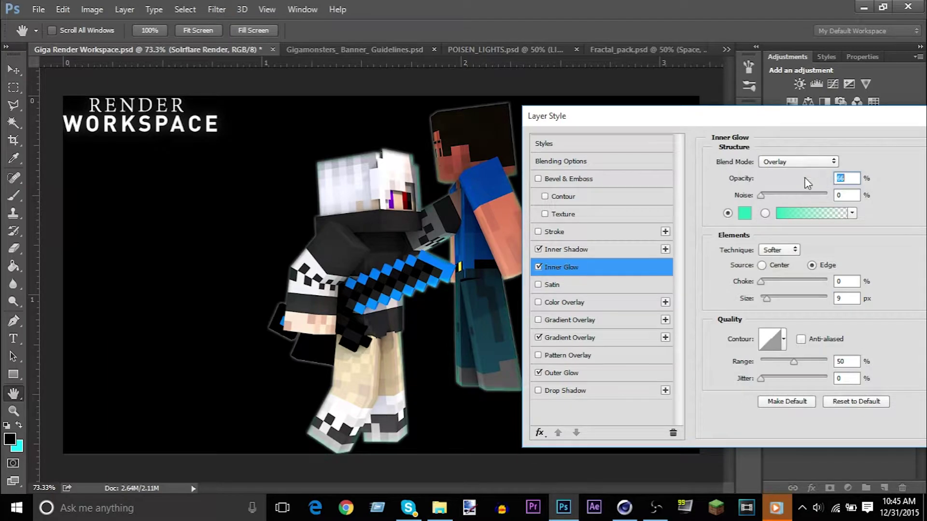
Add a bright cyan Color Overlay to the render with Overlay blending and 15% opacity.
{"action": "left_click", "coordinate": [563, 302]}
{"action": "left_click", "coordinate": [796, 161]}
{"action": "left_click", "coordinate": [792, 300]}
{"action": "left_click", "coordinate": [848, 162]}
{"action": "left_click_drag", "start_coordinate": [872, 219], "coordinate": [873, 237]}
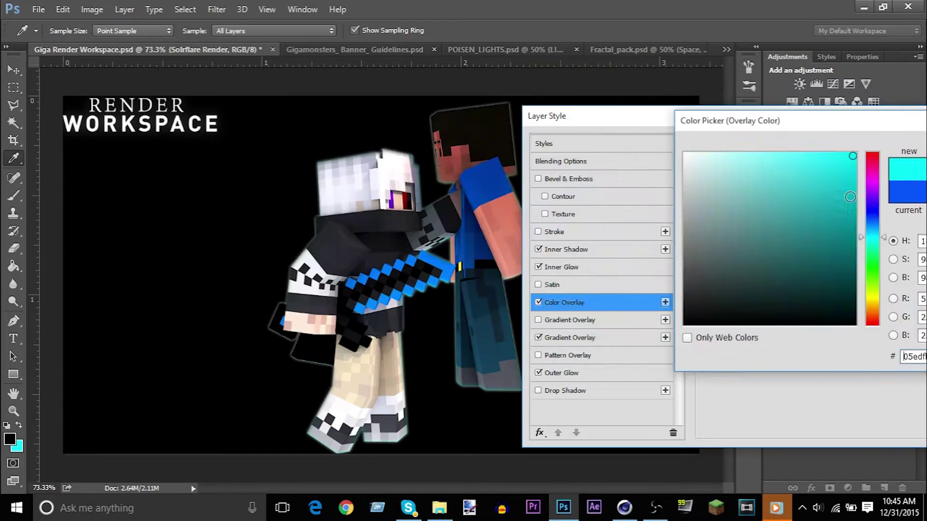
{"action": "left_click", "coordinate": [837, 152]}
{"action": "left_click_drag", "start_coordinate": [864, 122], "coordinate": [606, 102]}
{"action": "left_click", "coordinate": [754, 128]}
{"action": "left_click_drag", "start_coordinate": [797, 122], "coordinate": [830, 126]}
{"action": "left_click", "coordinate": [655, 178]}
{"action": "left_click", "coordinate": [795, 187]}
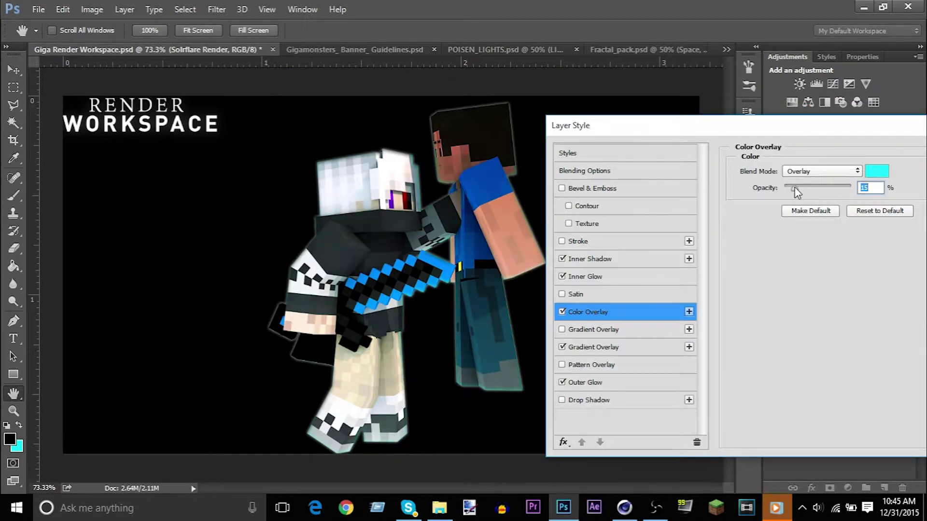
Compare the render with and without the Inner Shadow, keep it on, and apply the layer style.
{"action": "left_click", "coordinate": [565, 382]}
{"action": "left_click", "coordinate": [562, 259]}
{"action": "left_click", "coordinate": [562, 259]}
{"action": "left_click", "coordinate": [562, 259]}
{"action": "left_click_drag", "start_coordinate": [725, 130], "coordinate": [667, 133]}
{"action": "left_click_drag", "start_coordinate": [910, 136], "coordinate": [659, 121]}
{"action": "left_click", "coordinate": [702, 138]}
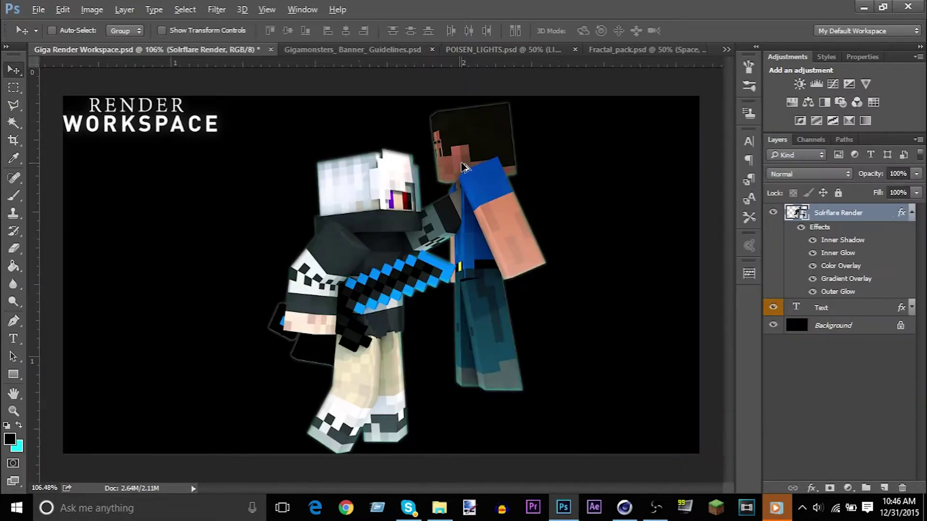
{"action": "scroll", "coordinate": [459, 166], "scroll_direction": "up", "scroll_amount": 6}
{"action": "key", "text": "e"}
{"action": "left_click", "coordinate": [409, 170]}
{"action": "left_click", "coordinate": [441, 214]}
Turn off the Inner Glow effect on the Solrflare Render layer and rasterize its layer style.
{"action": "scroll", "coordinate": [451, 212], "scroll_direction": "down", "scroll_amount": 3}
{"action": "left_click", "coordinate": [812, 254]}
{"action": "right_click", "coordinate": [853, 212]}
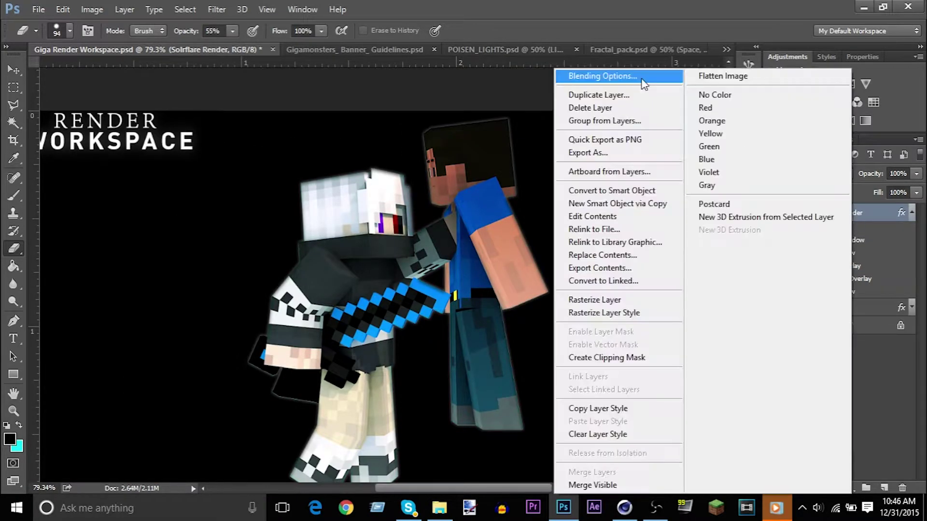
{"action": "left_click", "coordinate": [645, 83]}
{"action": "left_click", "coordinate": [716, 141]}
{"action": "right_click", "coordinate": [899, 213]}
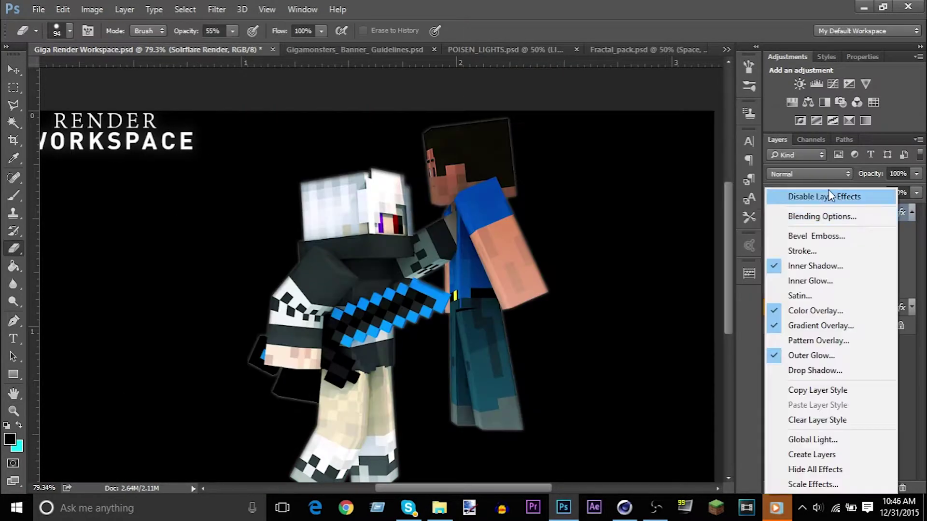
{"action": "left_click", "coordinate": [659, 190]}
{"action": "right_click", "coordinate": [868, 214]}
{"action": "left_click", "coordinate": [629, 314]}
Duplicate the render layer and apply Glowing Edges to the copy with edge width 1, edge brightness 7 and smoothness 5.
{"action": "key", "text": "ctrl+j"}
{"action": "left_click", "coordinate": [216, 10]}
{"action": "left_click", "coordinate": [290, 62]}
{"action": "left_click", "coordinate": [826, 38]}
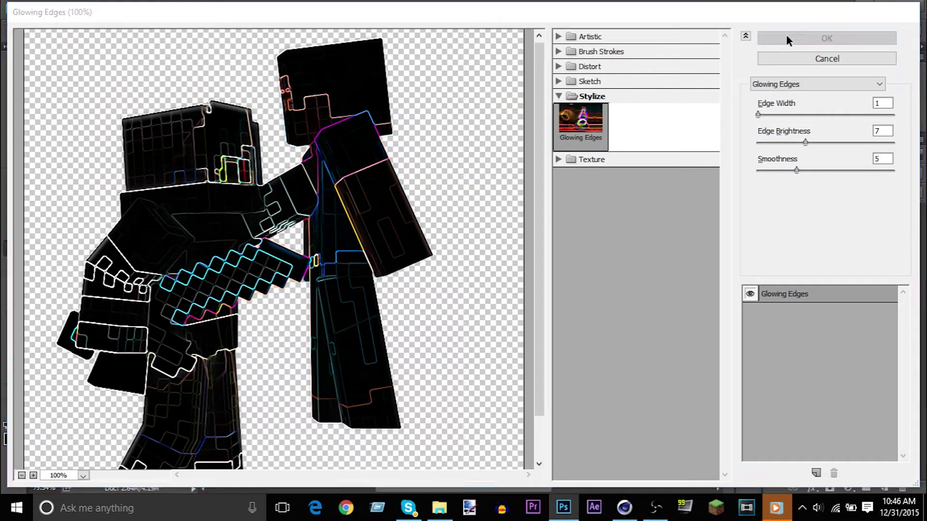
Set the Glowing Edges copy to Overlay blending at 44% opacity and compare the image with it hidden and shown.
{"action": "left_click", "coordinate": [829, 174]}
{"action": "left_click", "coordinate": [797, 269]}
{"action": "scroll", "coordinate": [829, 172], "scroll_direction": "down", "scroll_amount": 4}
{"action": "mouse_move", "coordinate": [917, 192]}
{"action": "left_mouse_down"}
{"action": "mouse_move", "coordinate": [890, 209]}
{"action": "mouse_move", "coordinate": [916, 207]}
{"action": "left_mouse_up"}
{"action": "left_click_drag", "start_coordinate": [917, 174], "coordinate": [906, 189]}
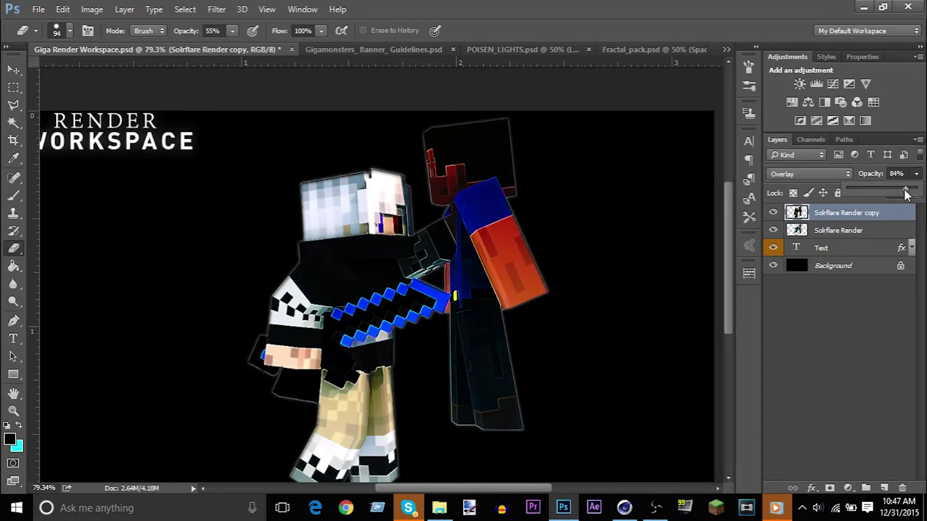
{"action": "key", "text": "ctrl+z"}
{"action": "key", "text": "ctrl+z"}
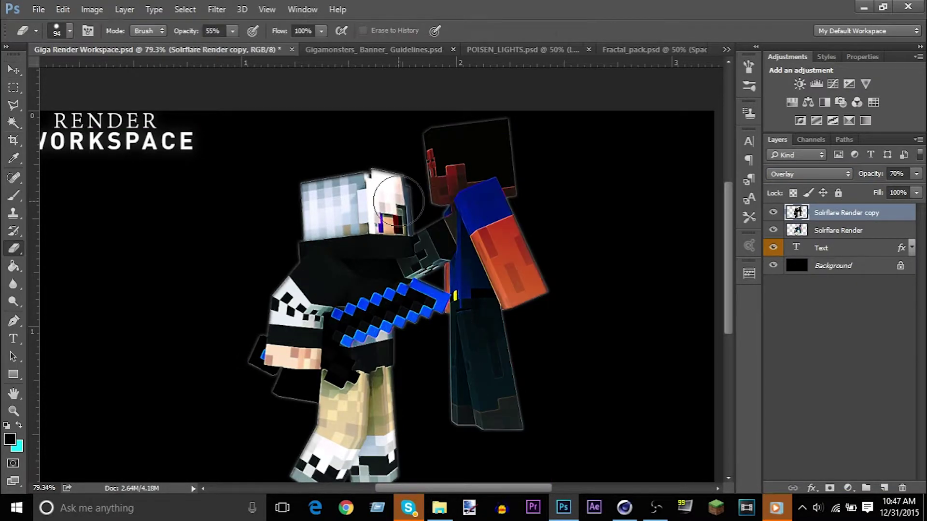
{"action": "left_click_drag", "start_coordinate": [863, 190], "coordinate": [882, 193]}
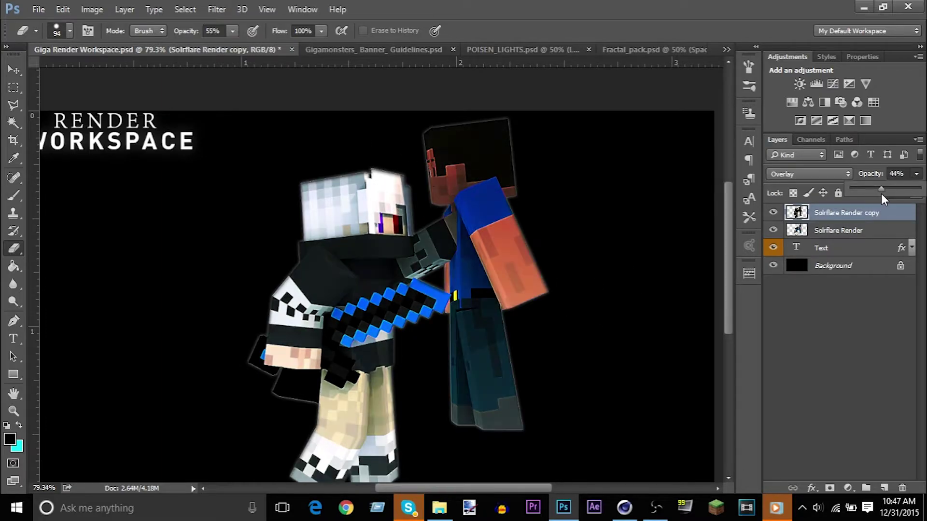
{"action": "left_click", "coordinate": [774, 212]}
{"action": "left_click", "coordinate": [773, 213]}
{"action": "left_click", "coordinate": [773, 213]}
{"action": "left_click", "coordinate": [774, 212]}
{"action": "left_click", "coordinate": [774, 213]}
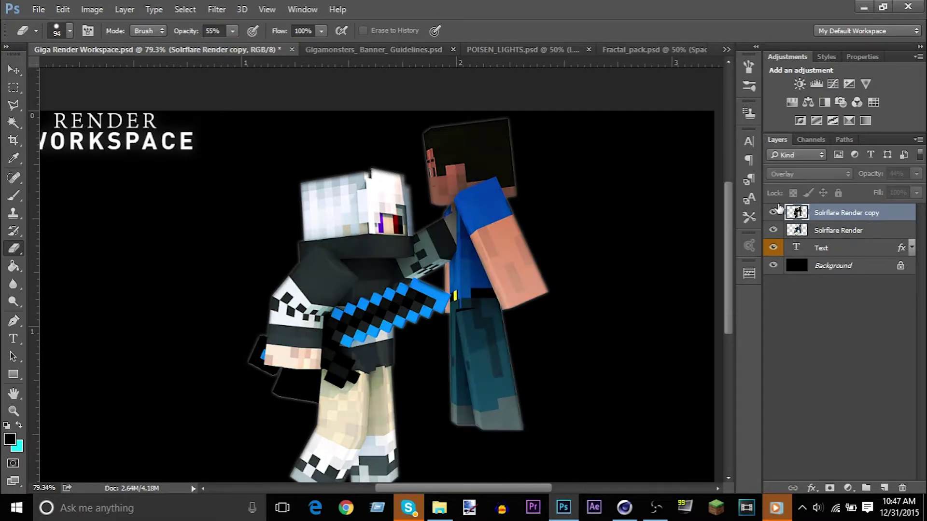
{"action": "left_click", "coordinate": [773, 213]}
Set the Glowing Edges copy to Soft Light blending at 32% opacity and check its effect on the image.
{"action": "left_click", "coordinate": [809, 174]}
{"action": "left_click", "coordinate": [801, 314]}
{"action": "left_click_drag", "start_coordinate": [874, 189], "coordinate": [871, 190]}
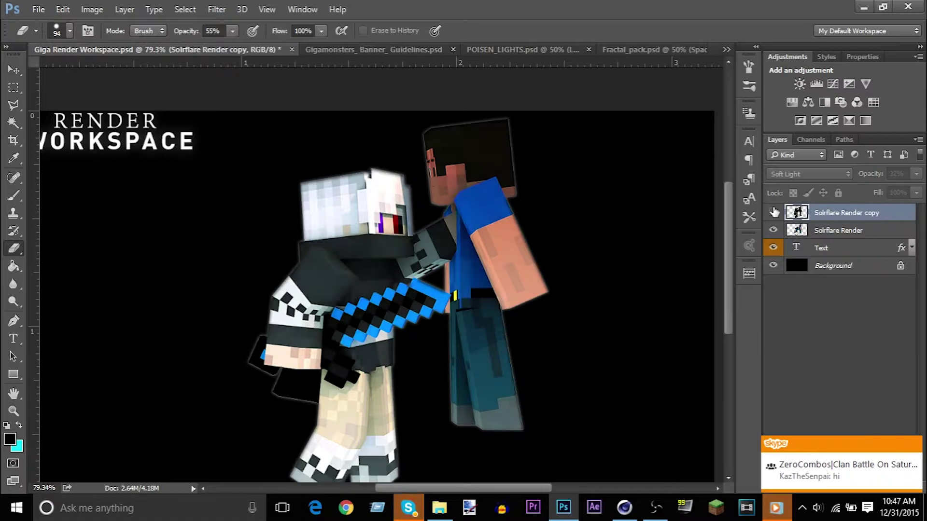
{"action": "scroll", "coordinate": [593, 271], "scroll_direction": "down", "scroll_amount": 2}
{"action": "left_click", "coordinate": [774, 212]}
{"action": "left_click", "coordinate": [774, 213]}
Duplicate the original Solrflare Render layer and open the Filter Gallery for the new copy.
{"action": "left_click", "coordinate": [839, 172]}
{"action": "left_click", "coordinate": [839, 172]}
{"action": "left_click", "coordinate": [857, 225]}
{"action": "left_click", "coordinate": [217, 10]}
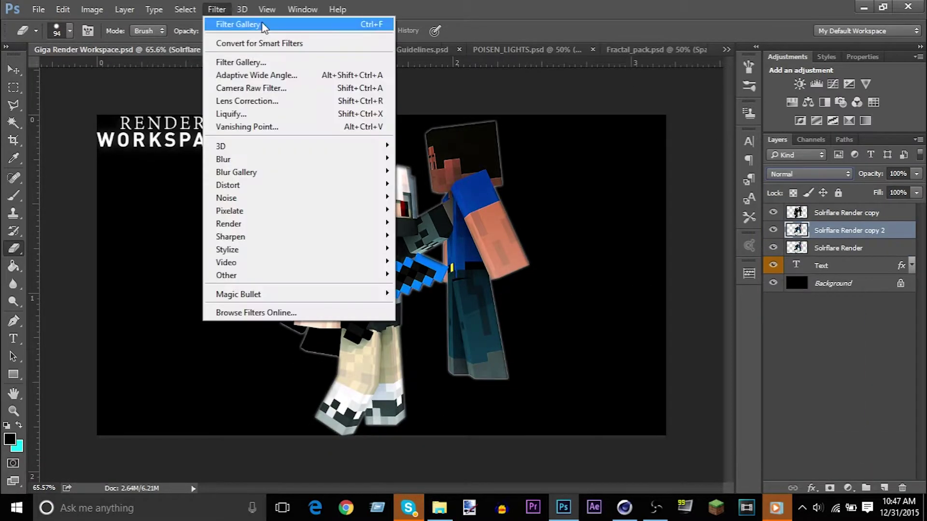
{"action": "left_click", "coordinate": [306, 66]}
Preview various Sketch, Distort and Brush Strokes filters on the new render copy.
{"action": "left_click", "coordinate": [637, 107]}
{"action": "left_click", "coordinate": [686, 150]}
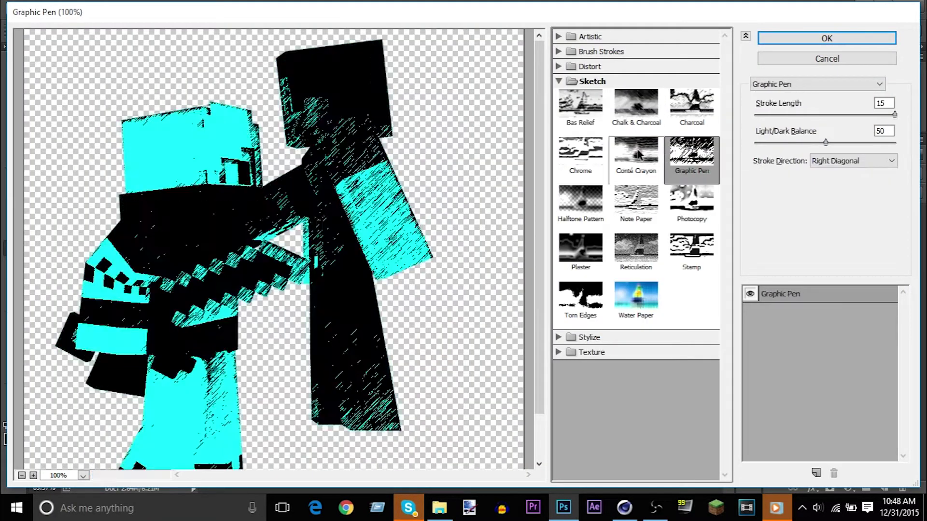
{"action": "left_click", "coordinate": [637, 199]}
{"action": "left_click", "coordinate": [581, 199]}
{"action": "left_click", "coordinate": [559, 82]}
{"action": "left_click", "coordinate": [559, 67]}
{"action": "left_click", "coordinate": [569, 87]}
{"action": "left_click", "coordinate": [628, 90]}
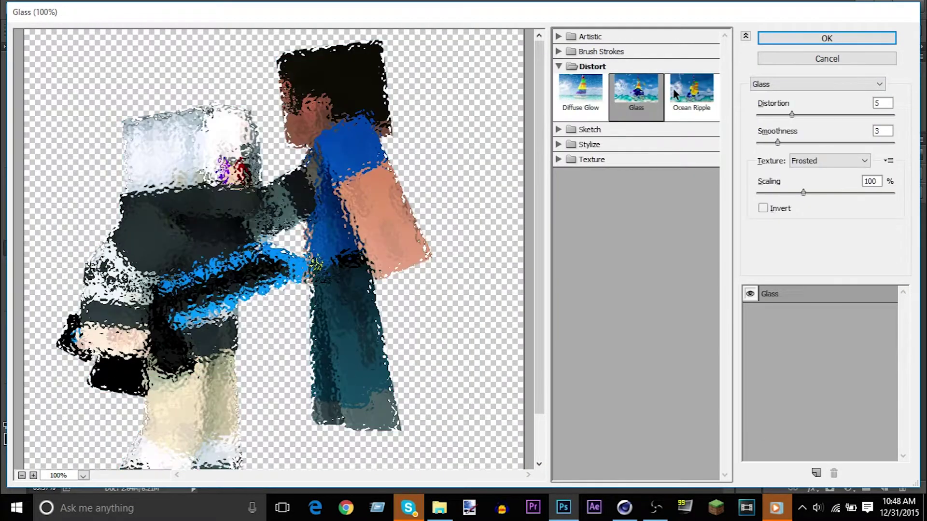
{"action": "left_click", "coordinate": [674, 90]}
{"action": "left_click", "coordinate": [580, 87]}
{"action": "left_click", "coordinate": [559, 52]}
{"action": "left_click", "coordinate": [578, 76]}
{"action": "left_click", "coordinate": [626, 78]}
{"action": "left_click", "coordinate": [616, 130]}
{"action": "left_click", "coordinate": [581, 170]}
{"action": "left_click", "coordinate": [692, 122]}
Apply the Crosshatch filter to the copy with stroke length 3, sharpness 1 and strength 1.
{"action": "left_click", "coordinate": [692, 75]}
{"action": "mouse_move", "coordinate": [782, 141]}
{"action": "left_mouse_down"}
{"action": "mouse_move", "coordinate": [789, 139]}
{"action": "mouse_move", "coordinate": [756, 142]}
{"action": "mouse_move", "coordinate": [779, 139]}
{"action": "mouse_move", "coordinate": [765, 143]}
{"action": "left_mouse_up"}
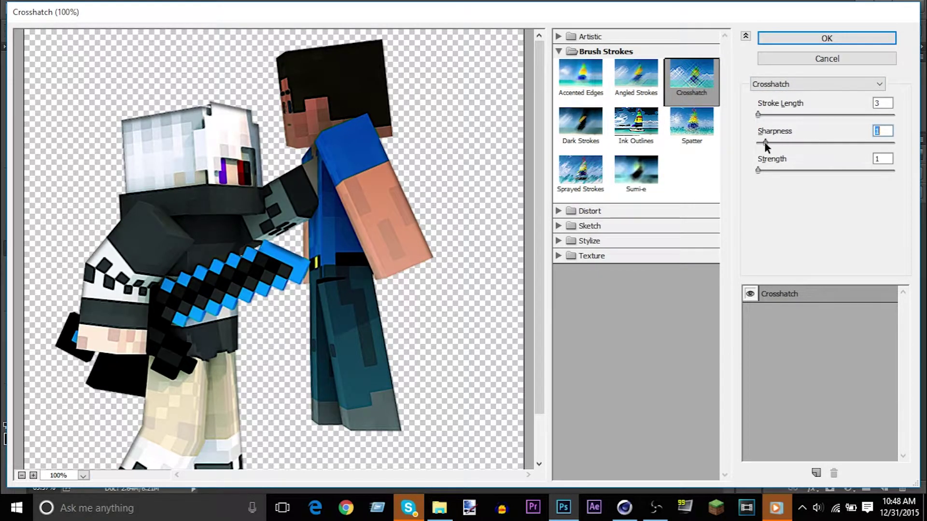
{"action": "left_click", "coordinate": [795, 170]}
{"action": "left_click_drag", "start_coordinate": [796, 171], "coordinate": [756, 171]}
{"action": "left_click_drag", "start_coordinate": [774, 116], "coordinate": [743, 123]}
{"action": "key", "text": "Return"}
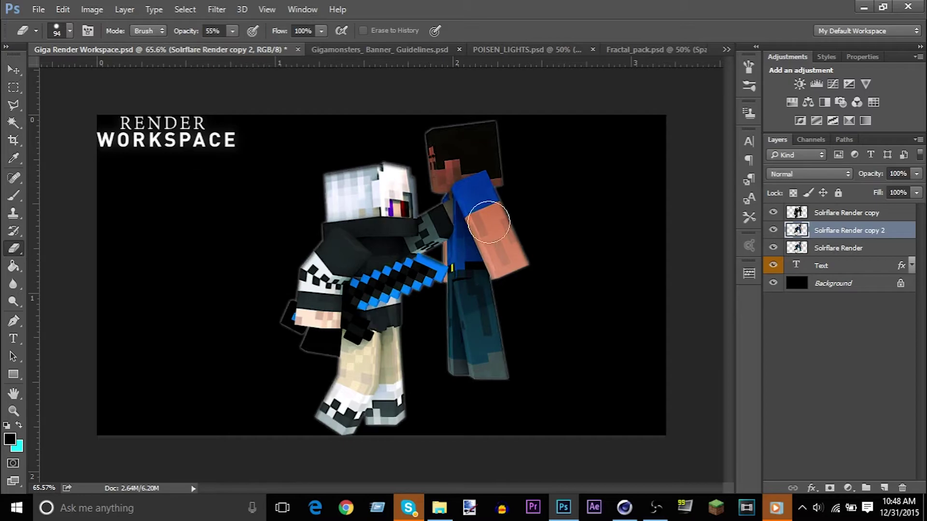
Set the crosshatched Solrflare Render copy 2 layer to Overlay blending with 69% fill.
{"action": "scroll", "coordinate": [430, 243], "scroll_direction": "up", "scroll_amount": 3}
{"action": "key", "text": "v"}
{"action": "left_click", "coordinate": [812, 174]}
{"action": "left_click", "coordinate": [803, 307]}
{"action": "left_click", "coordinate": [774, 230]}
{"action": "left_click", "coordinate": [774, 231]}
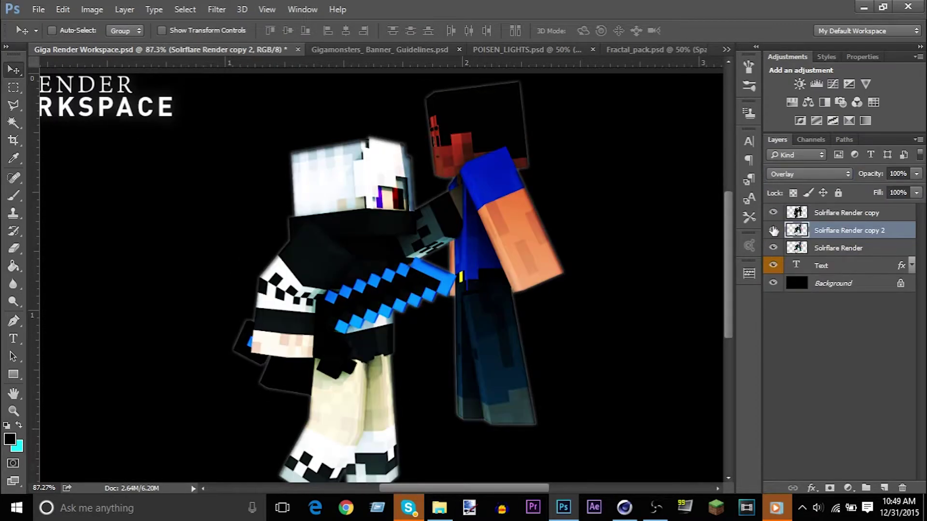
{"action": "left_click_drag", "start_coordinate": [903, 209], "coordinate": [873, 216]}
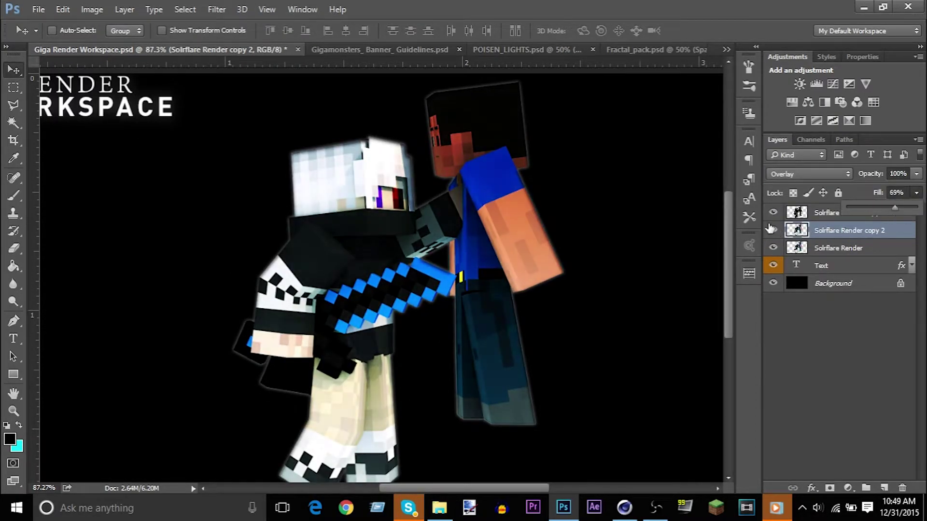
{"action": "key", "text": "ctrl+0"}
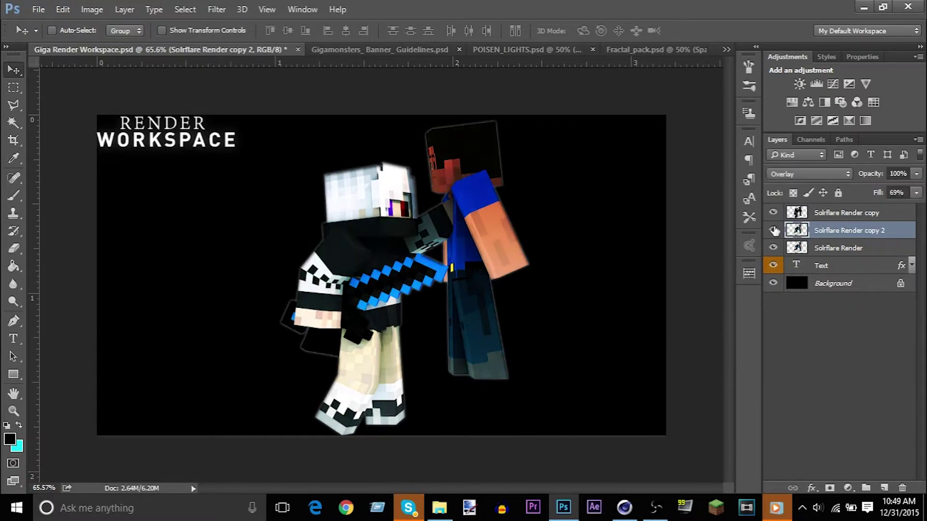
Compare the image with and without the Solrflare Render copy layer, and set that layer's opacity to 58%.
{"action": "left_click", "coordinate": [867, 213]}
{"action": "left_click", "coordinate": [774, 213]}
{"action": "left_click", "coordinate": [775, 213]}
{"action": "left_click", "coordinate": [775, 213]}
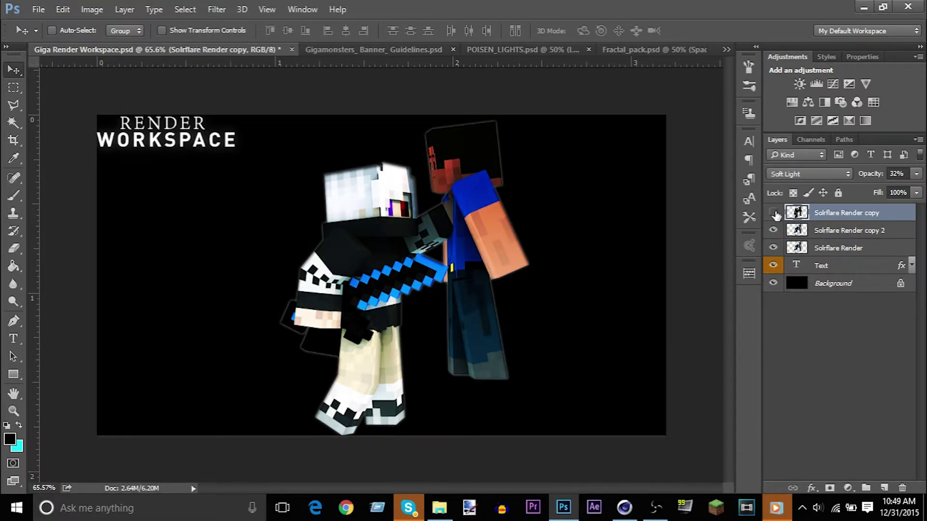
{"action": "left_click", "coordinate": [917, 174]}
{"action": "left_click_drag", "start_coordinate": [873, 189], "coordinate": [891, 192]}
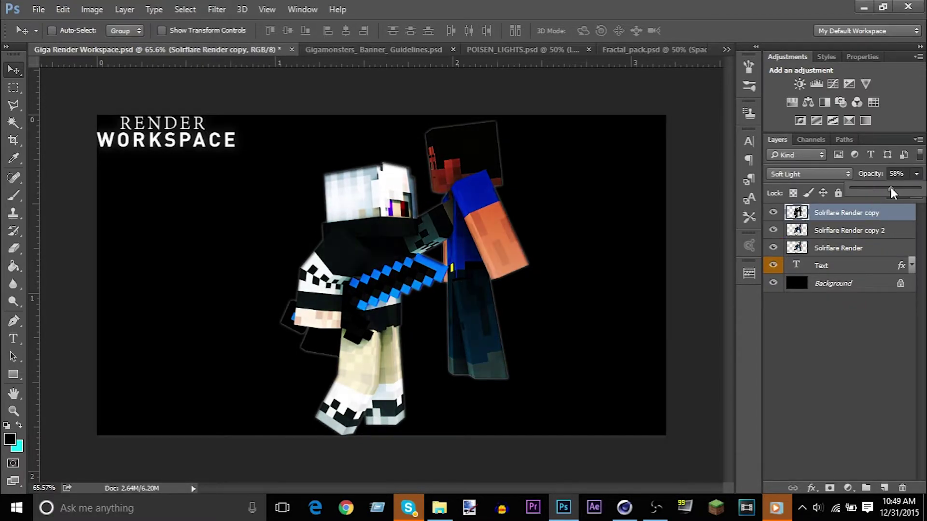
Select the Solrflare Render copy 2 layer, choose the Eraser tool and set the foreground color to white.
{"action": "left_click", "coordinate": [855, 232]}
{"action": "scroll", "coordinate": [449, 237], "scroll_direction": "up", "scroll_amount": 2}
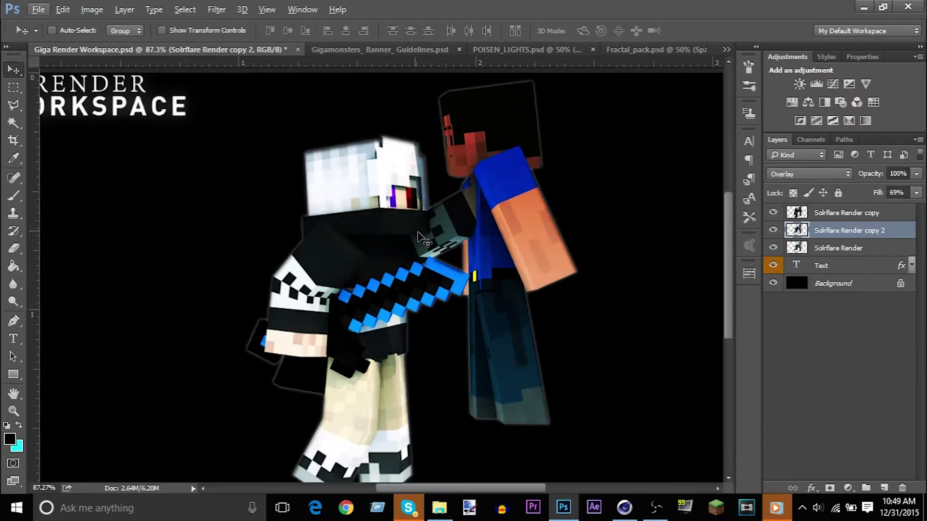
{"action": "left_click", "coordinate": [14, 249]}
{"action": "left_click", "coordinate": [10, 439]}
{"action": "left_click_drag", "start_coordinate": [428, 157], "coordinate": [511, 375]}
{"action": "key", "text": "Return"}
Add a new layer directly above Solrflare Render and clip it to that layer.
{"action": "left_click", "coordinate": [902, 488]}
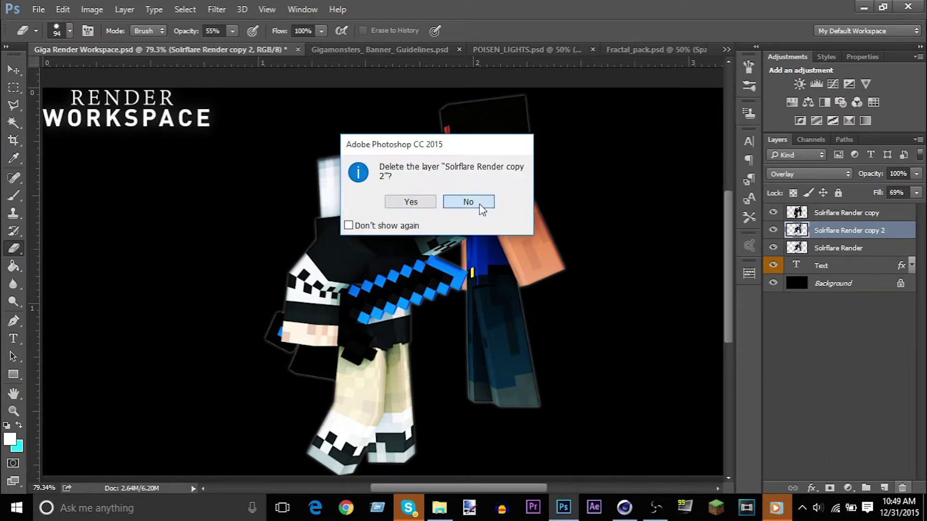
{"action": "left_click", "coordinate": [478, 203]}
{"action": "left_click", "coordinate": [884, 488]}
{"action": "left_click_drag", "start_coordinate": [848, 233], "coordinate": [852, 252]}
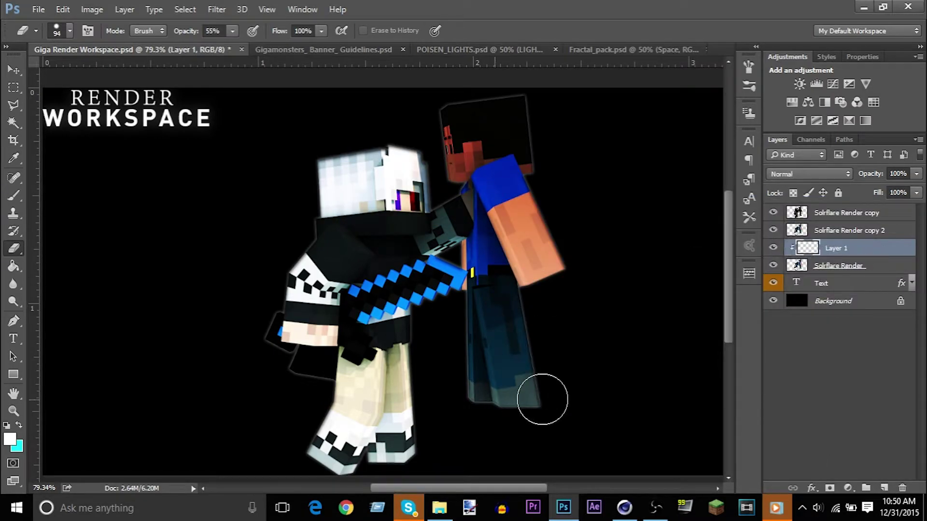
Set the Eraser's brush size to 65 and choose a soft round tip for the Brush tool.
{"action": "right_click", "coordinate": [480, 393]}
{"action": "left_click_drag", "start_coordinate": [642, 350], "coordinate": [545, 348]}
{"action": "double_click", "coordinate": [614, 378]}
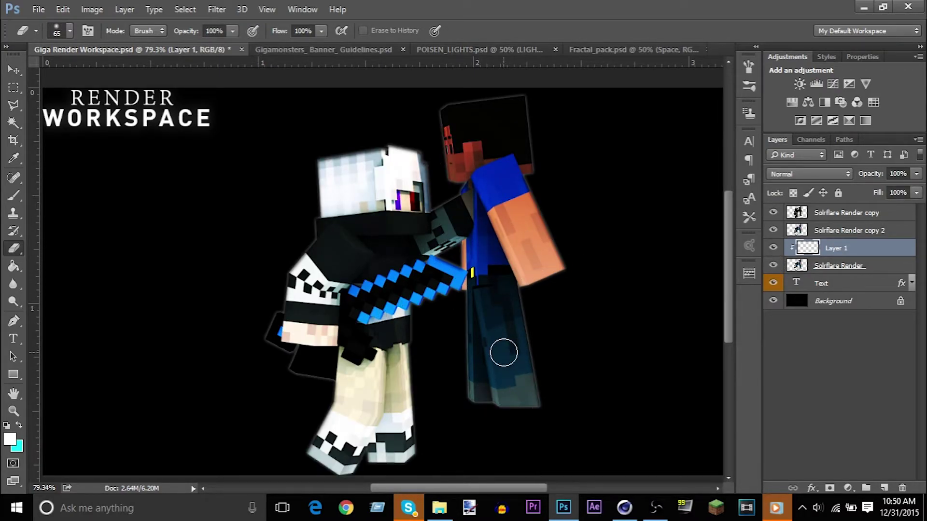
{"action": "left_click", "coordinate": [14, 195]}
{"action": "left_click", "coordinate": [70, 31]}
{"action": "double_click", "coordinate": [28, 164]}
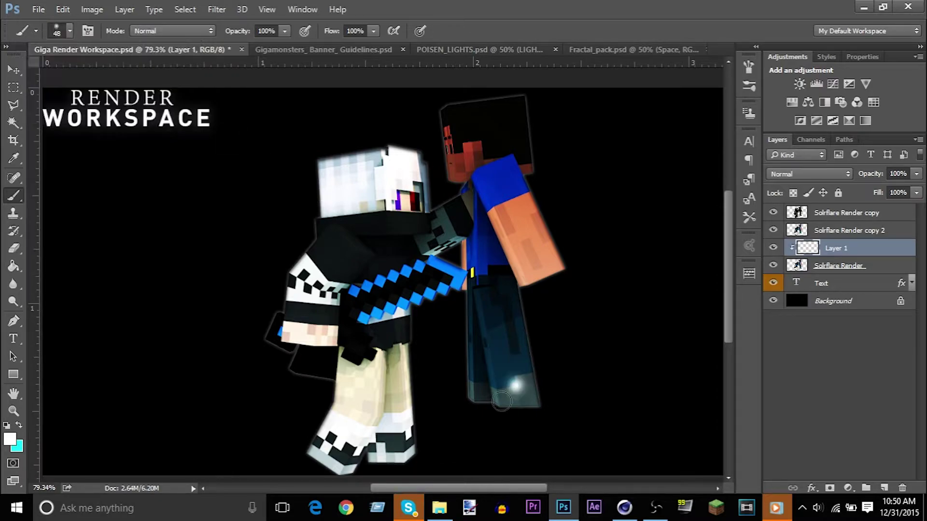
Paint soft white highlights with a size 75 brush over the blue-shirted character's feet and the other character's rear elbow area.
{"action": "right_click", "coordinate": [536, 388]}
{"action": "key", "text": "Return"}
{"action": "left_click_drag", "start_coordinate": [532, 410], "coordinate": [439, 408]}
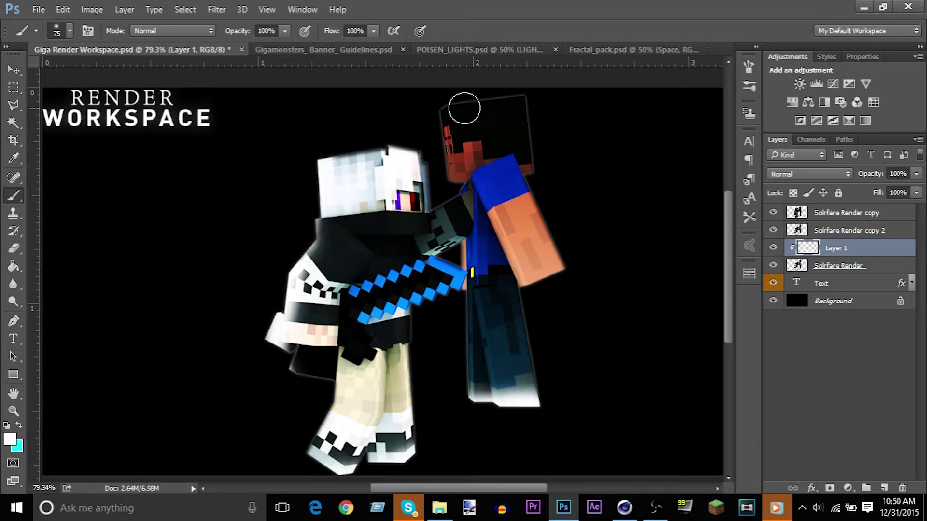
Set Layer 1 to Overlay blending with 81% fill and compare the image with and without it.
{"action": "left_click", "coordinate": [809, 174]}
{"action": "left_click", "coordinate": [785, 286]}
{"action": "left_click", "coordinate": [776, 251]}
{"action": "left_click", "coordinate": [776, 251]}
{"action": "left_click_drag", "start_coordinate": [916, 193], "coordinate": [905, 209]}
{"action": "left_click", "coordinate": [775, 249]}
{"action": "left_click", "coordinate": [776, 248]}
{"action": "scroll", "coordinate": [374, 278], "scroll_direction": "down", "scroll_amount": 1}
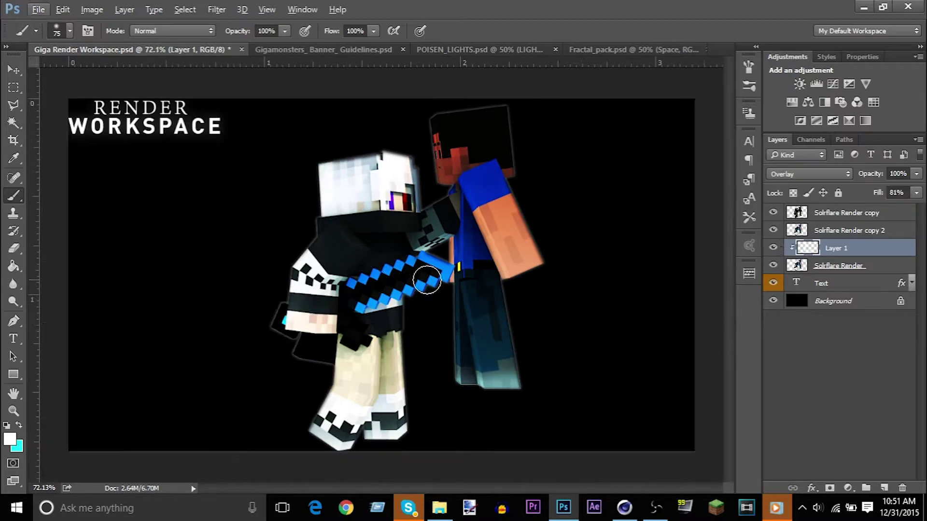
Try painting hard-edged white highlights across both characters on Layer 1.
{"action": "right_click", "coordinate": [548, 351]}
{"action": "left_click_drag", "start_coordinate": [623, 351], "coordinate": [698, 351]}
{"action": "left_click", "coordinate": [502, 359]}
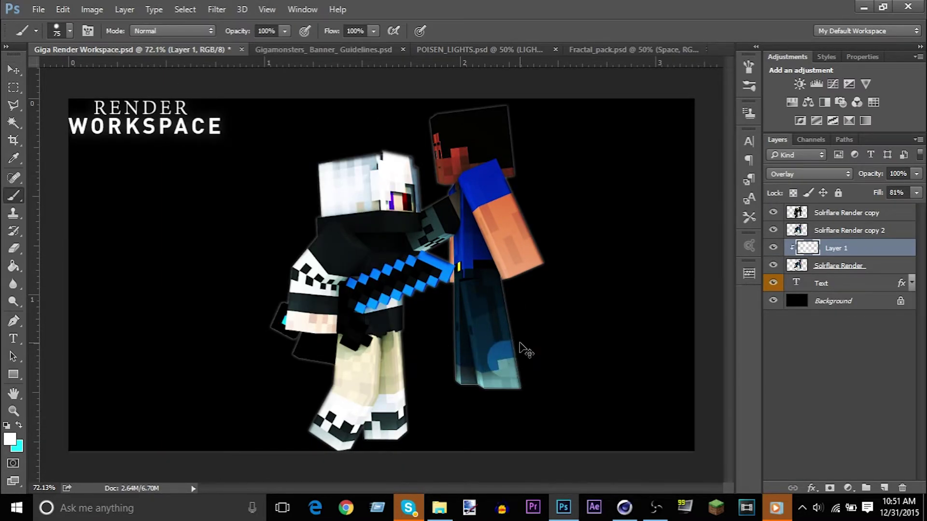
{"action": "mouse_move", "coordinate": [428, 326]}
{"action": "left_mouse_down"}
{"action": "mouse_move", "coordinate": [464, 170]}
{"action": "mouse_move", "coordinate": [513, 174]}
{"action": "left_mouse_up"}
{"action": "mouse_move", "coordinate": [338, 227]}
{"action": "left_mouse_down"}
{"action": "mouse_move", "coordinate": [412, 235]}
{"action": "mouse_move", "coordinate": [439, 320]}
{"action": "left_mouse_up"}
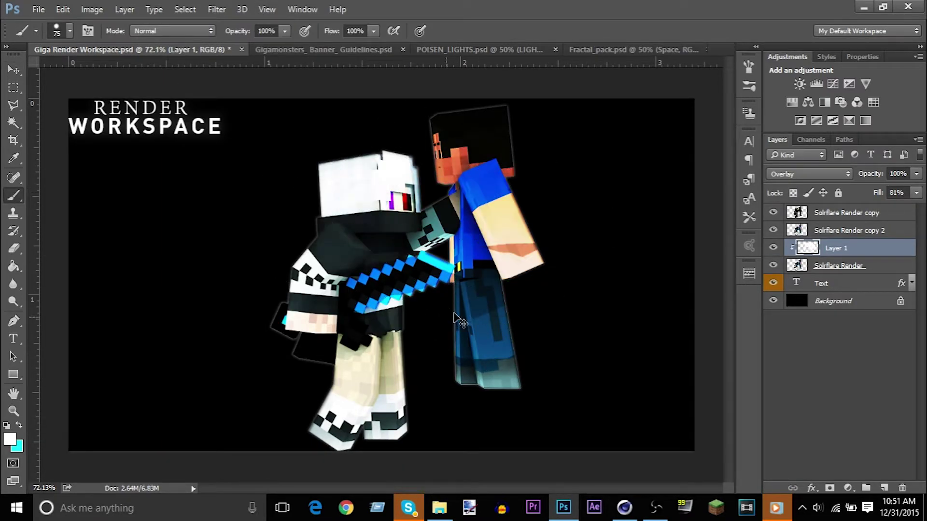
{"action": "key", "text": "ctrl+alt+z"}
{"action": "key", "text": "ctrl+alt+z"}
{"action": "left_click", "coordinate": [772, 249]}
{"action": "left_click", "coordinate": [773, 248]}
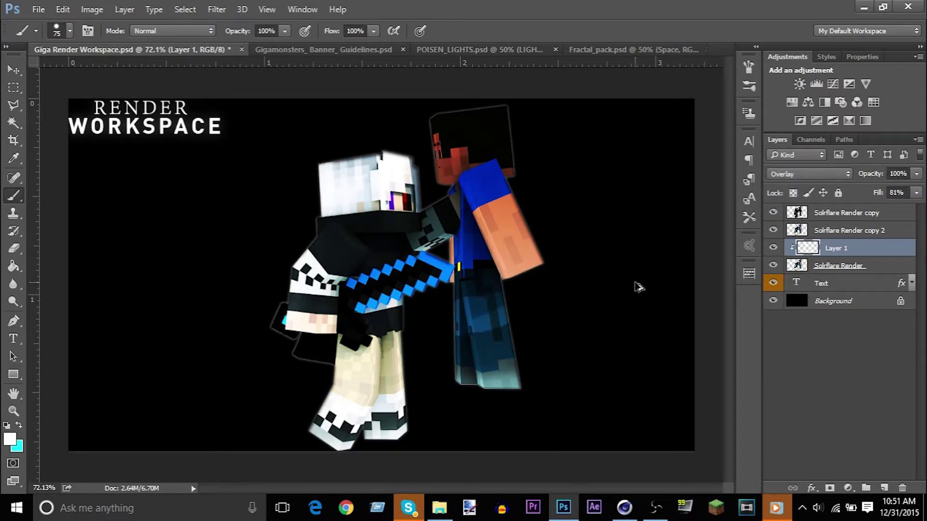
Group the three Solrflare Render layers and Layer 1 into a group named RenderFX.
{"action": "left_click", "coordinate": [839, 266]}
{"action": "left_click", "coordinate": [834, 213], "text": "shift"}
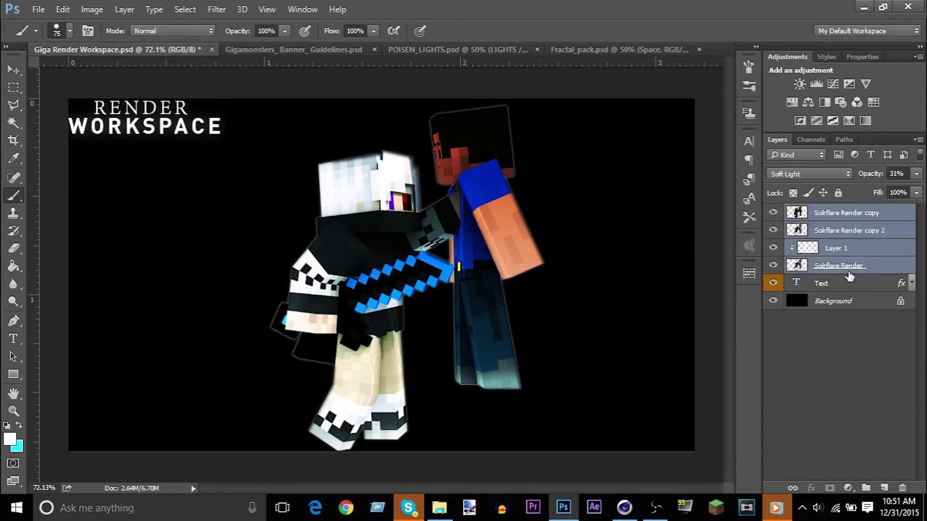
{"action": "key", "text": "ctrl+g"}
{"action": "type", "text": "Rendr"}
{"action": "key", "text": "BackSpace"}
{"action": "type", "text": "erFX"}
{"action": "key", "text": "Return"}
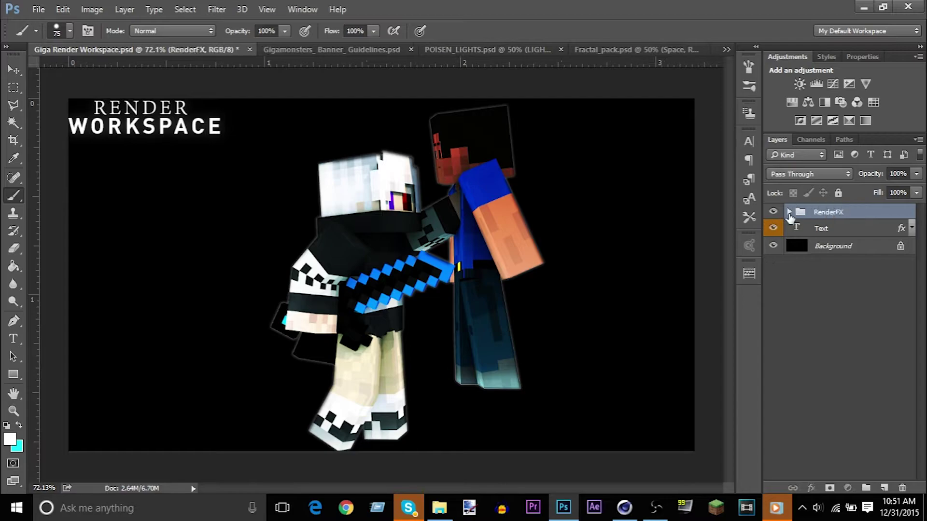
Duplicate the RenderFX group into the Gigamonsters_Banner_Guidelines.psd document.
{"action": "left_click", "coordinate": [789, 212]}
{"action": "right_click", "coordinate": [850, 212]}
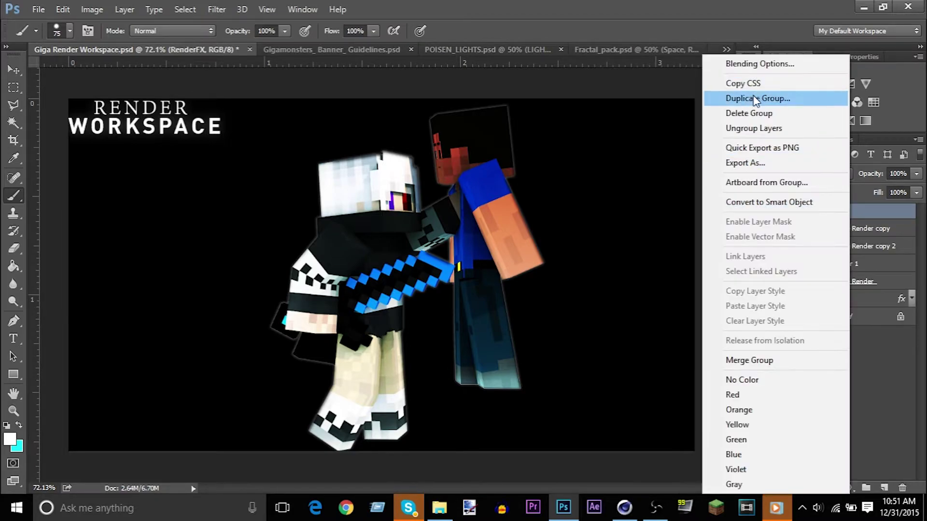
{"action": "left_click", "coordinate": [765, 93]}
{"action": "left_click", "coordinate": [586, 151]}
Switch to Skype, open the contact's chat and send "its a pvp ffa server" and "but I cant giv eu the ip".
{"action": "left_click", "coordinate": [410, 512]}
{"action": "left_click", "coordinate": [180, 207]}
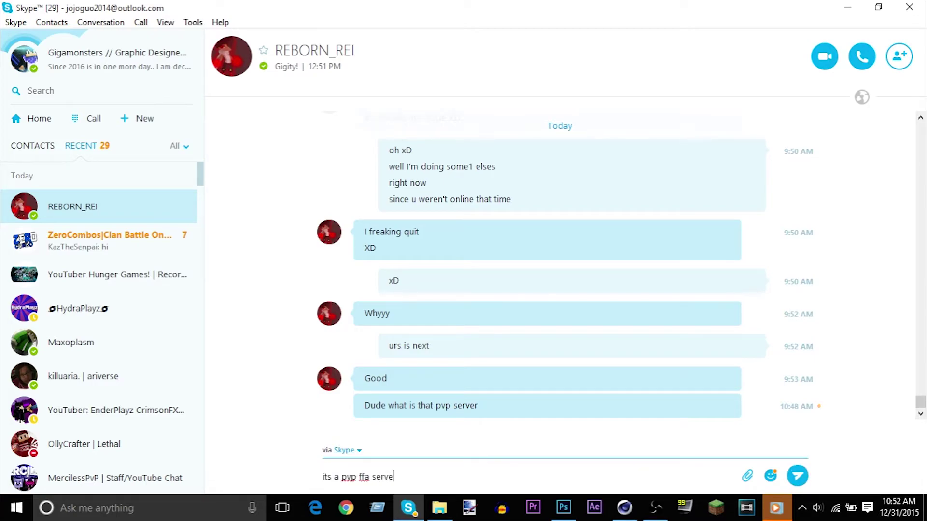
{"action": "type", "text": "er"}
{"action": "key", "text": "Return"}
{"action": "type", "text": "but I cant giv eu the ip"}
{"action": "key", "text": "Return"}
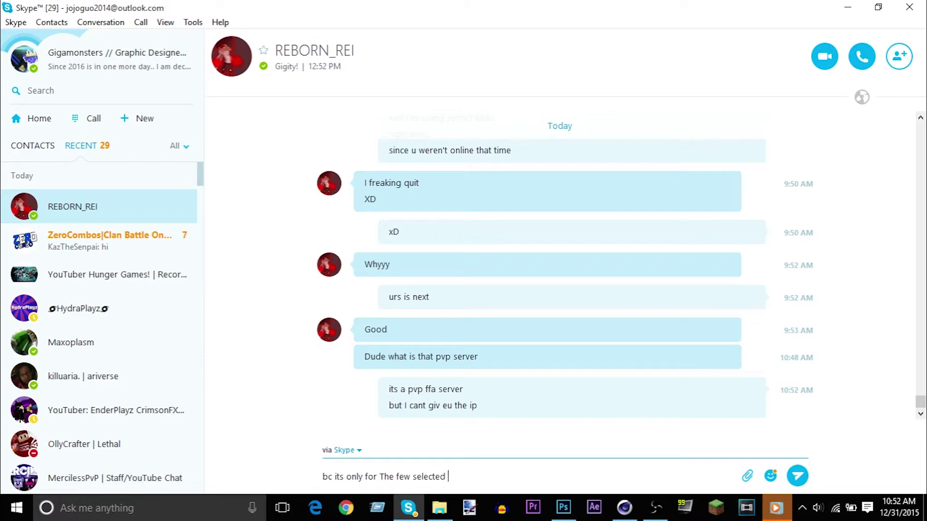
Send "bc its only for The few selected YouTubers that can join it" and "so only the group can join it".
{"action": "type", "text": "join it"}
{"action": "key", "text": "Return"}
{"action": "type", "text": "so only"}
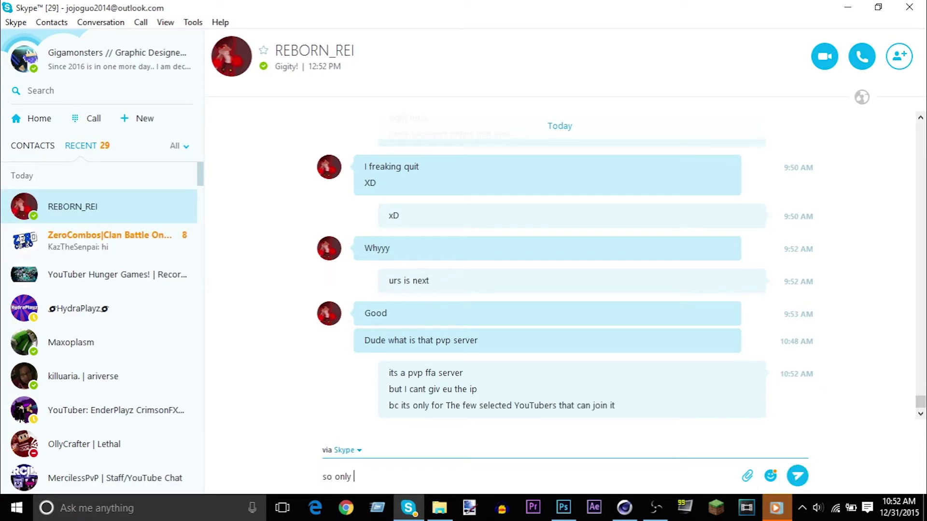
{"action": "type", "text": " the group can join it"}
{"action": "key", "text": "Return"}
Send "but there going to release it soon", view the ZeroCombos group chat and return to Photoshop.
{"action": "type", "text": "but ther"}
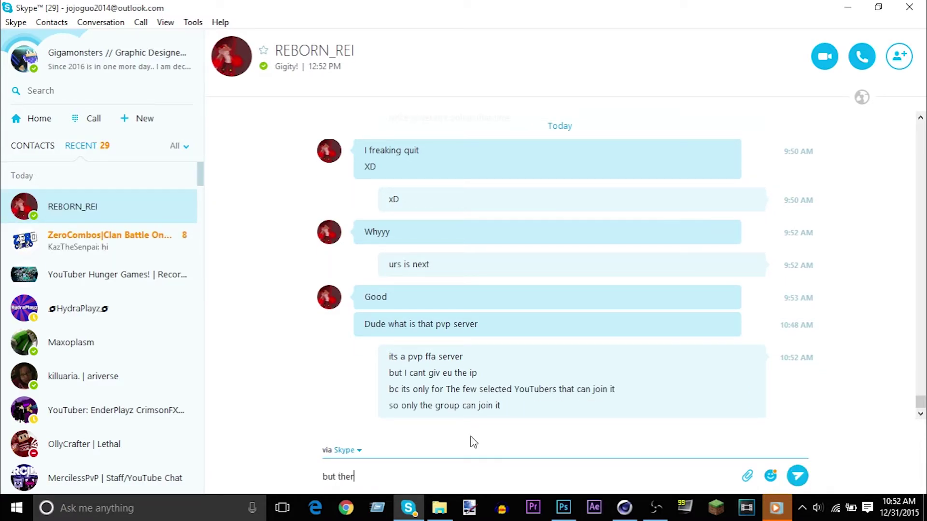
{"action": "type", "text": "e going to release it soon"}
{"action": "key", "text": "Return"}
{"action": "key", "text": "ctrl+Tab"}
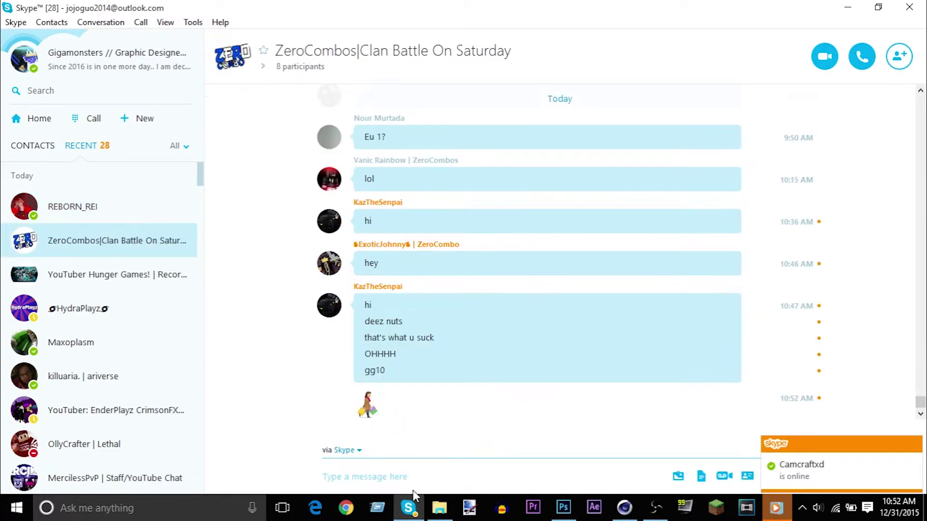
{"action": "left_click", "coordinate": [409, 508]}
Move the RenderFX group over the transparent middle strip of the banner, near the vertical center guide.
{"action": "key", "text": "v"}
{"action": "left_click_drag", "start_coordinate": [301, 255], "coordinate": [381, 348]}
{"action": "scroll", "coordinate": [354, 285], "scroll_direction": "up", "scroll_amount": 3}
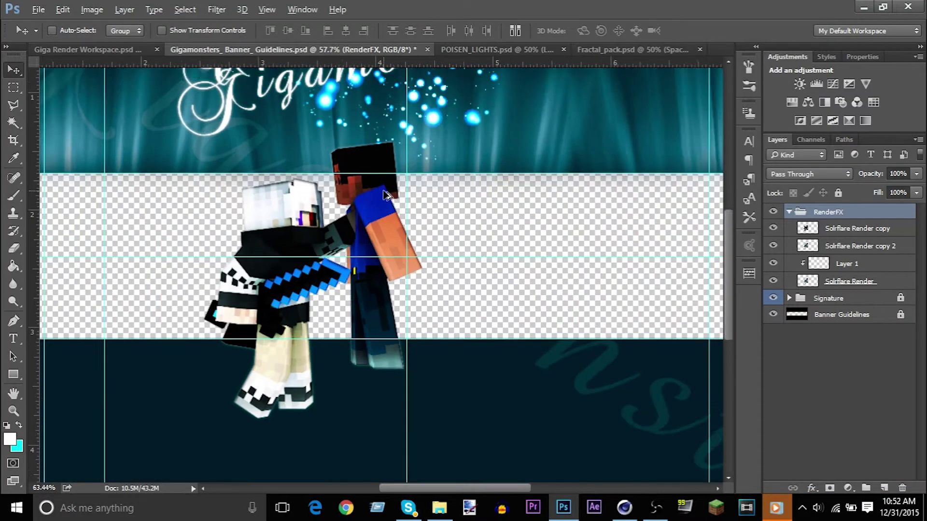
{"action": "scroll", "coordinate": [385, 195], "scroll_direction": "up", "scroll_amount": 1}
Compare the banner with and without Solrflare Render copy 2, and adjust that layer's fill.
{"action": "left_click", "coordinate": [774, 245]}
{"action": "left_click", "coordinate": [773, 245]}
{"action": "left_click", "coordinate": [773, 245]}
{"action": "left_click", "coordinate": [773, 245]}
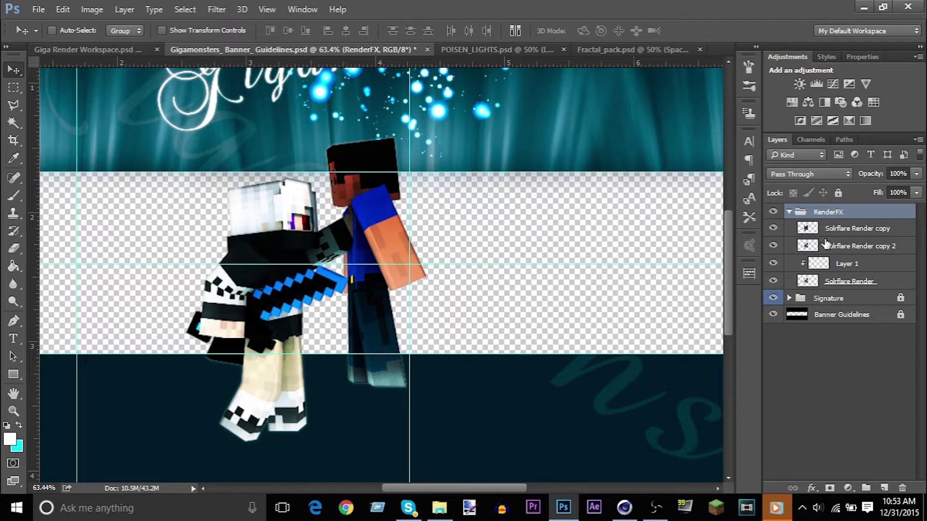
{"action": "left_click", "coordinate": [840, 245]}
{"action": "left_click", "coordinate": [916, 192]}
{"action": "left_click", "coordinate": [878, 205]}
{"action": "left_click", "coordinate": [773, 245]}
{"action": "left_click", "coordinate": [774, 245]}
Compare the image with and without the Solrflare Render copy layer, and set that layer's opacity to 14%.
{"action": "left_click", "coordinate": [816, 230]}
{"action": "left_click", "coordinate": [773, 230]}
{"action": "left_click", "coordinate": [773, 229]}
{"action": "left_click", "coordinate": [773, 228]}
{"action": "left_click", "coordinate": [773, 228]}
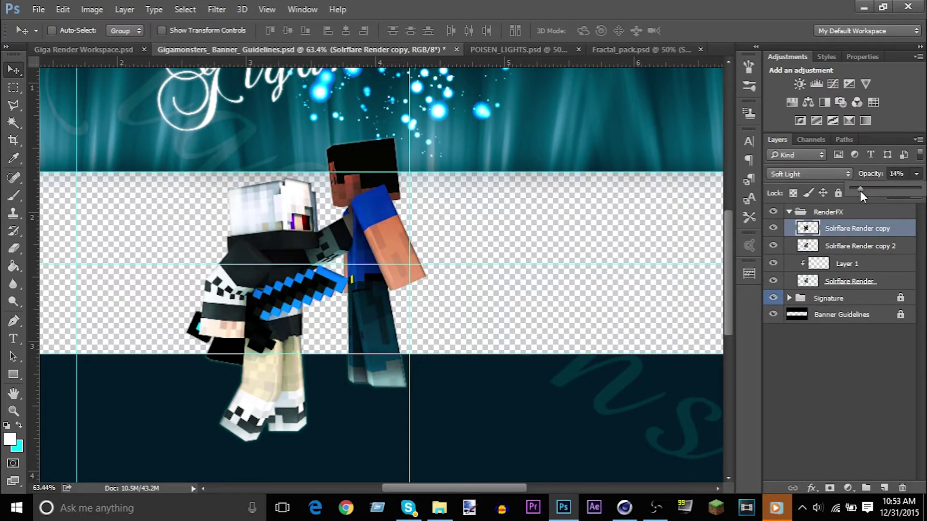
{"action": "left_click", "coordinate": [896, 174]}
{"action": "left_click", "coordinate": [888, 246]}
{"action": "left_click", "coordinate": [897, 227]}
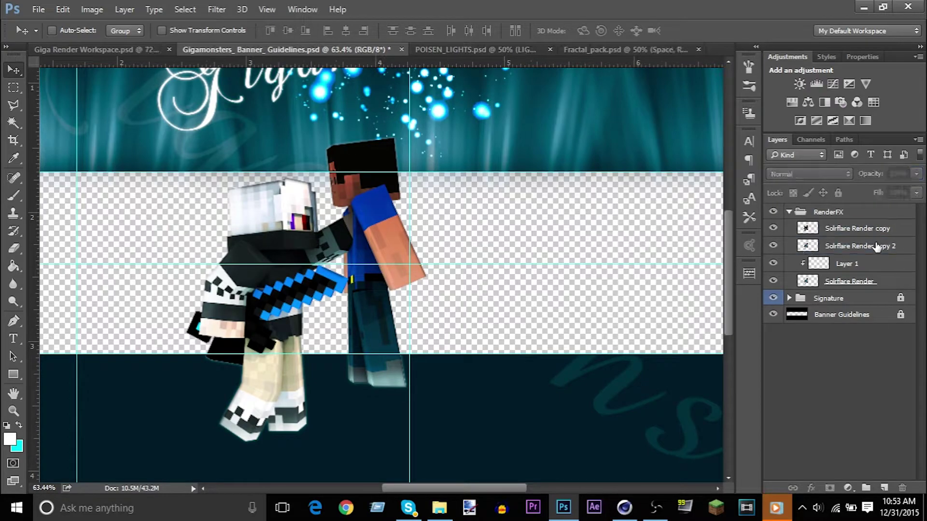
{"action": "left_click", "coordinate": [851, 263]}
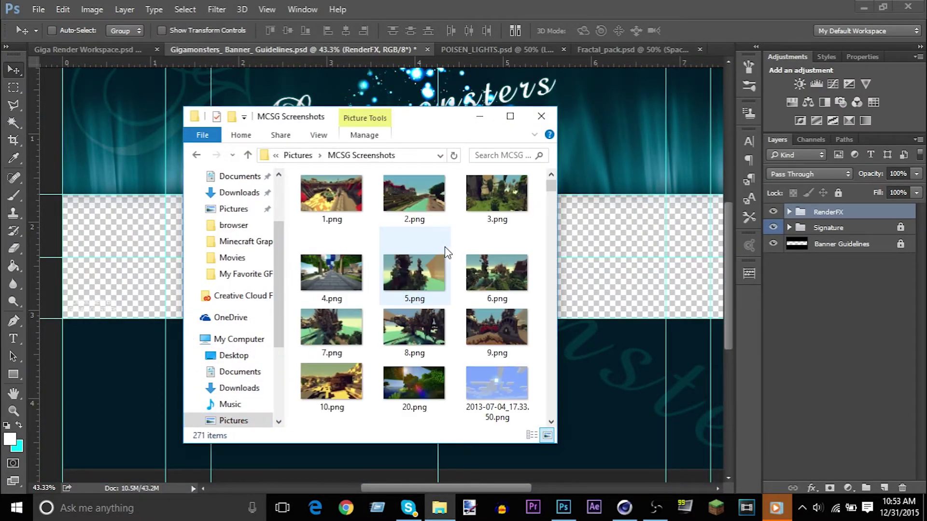
Find Turbulence (3).png in the MCSG Screenshots folder and place it in the banner document.
{"action": "scroll", "coordinate": [452, 260], "scroll_direction": "down", "scroll_amount": 10}
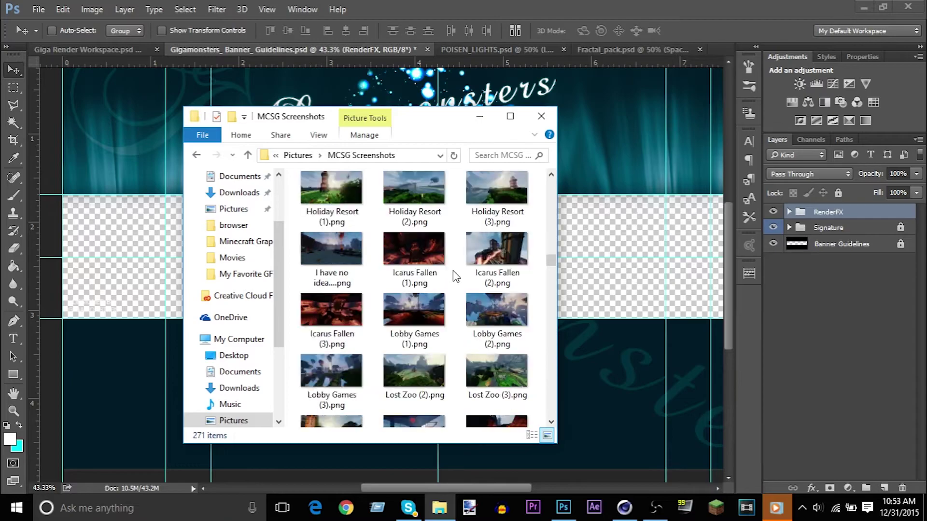
{"action": "scroll", "coordinate": [456, 272], "scroll_direction": "down", "scroll_amount": 2}
{"action": "scroll", "coordinate": [456, 271], "scroll_direction": "down", "scroll_amount": 3}
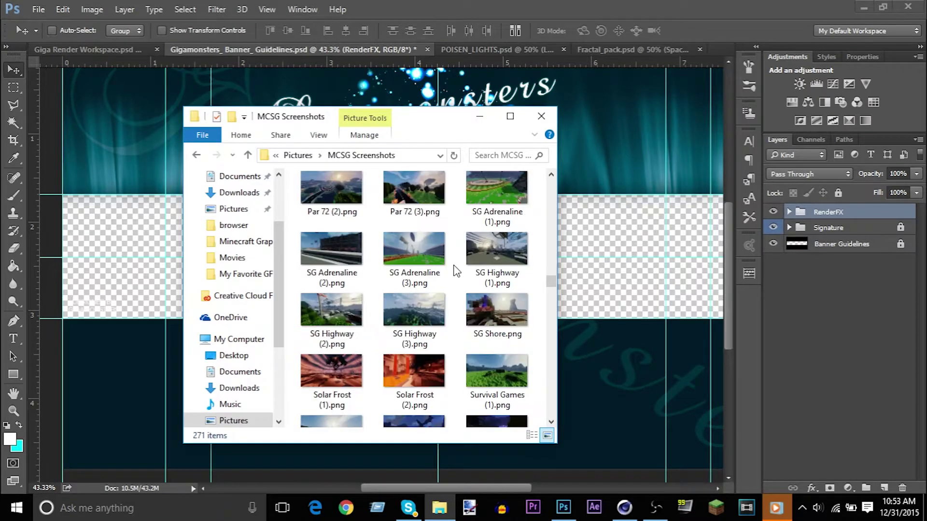
{"action": "scroll", "coordinate": [456, 269], "scroll_direction": "down", "scroll_amount": 3}
{"action": "scroll", "coordinate": [456, 264], "scroll_direction": "down", "scroll_amount": 6}
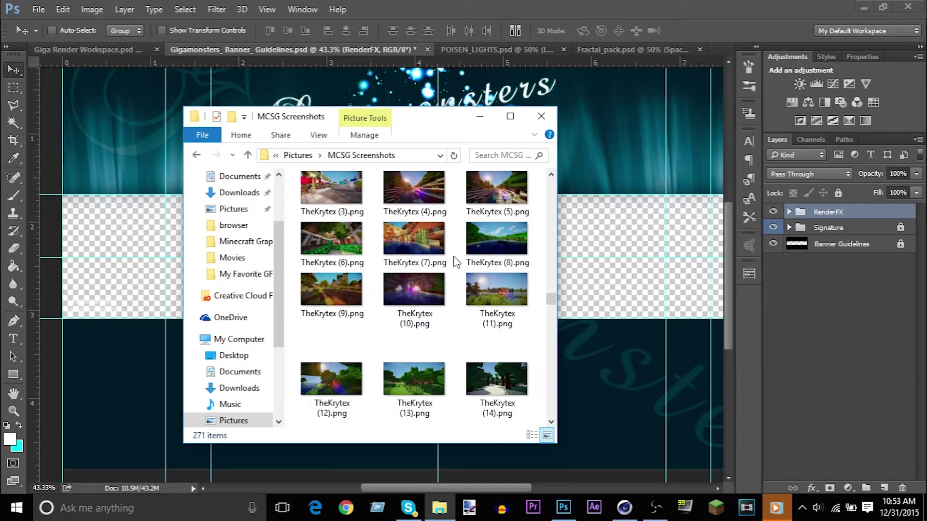
{"action": "scroll", "coordinate": [456, 263], "scroll_direction": "down", "scroll_amount": 5}
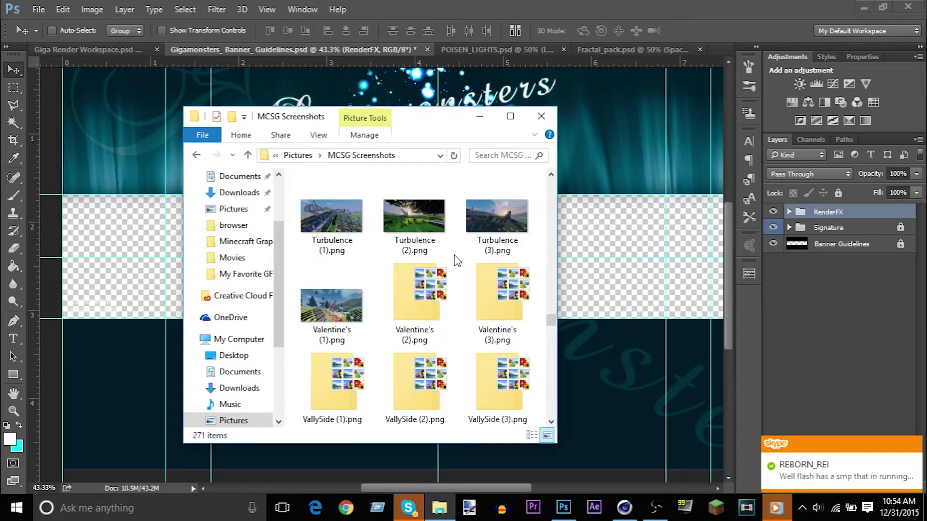
{"action": "scroll", "coordinate": [459, 268], "scroll_direction": "up", "scroll_amount": 2}
{"action": "left_click_drag", "start_coordinate": [512, 249], "coordinate": [598, 263]}
Open the incoming Skype message and return to Photoshop.
{"action": "left_click", "coordinate": [837, 469]}
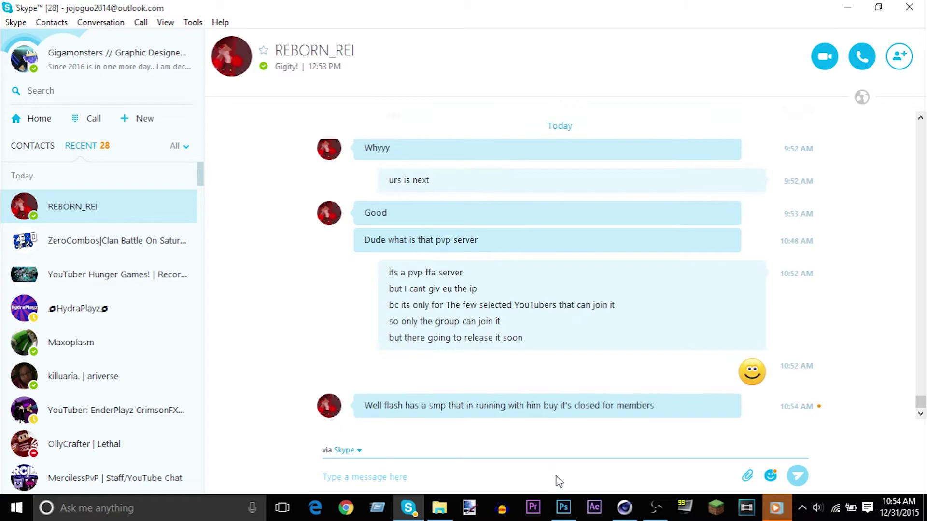
{"action": "left_click", "coordinate": [571, 497]}
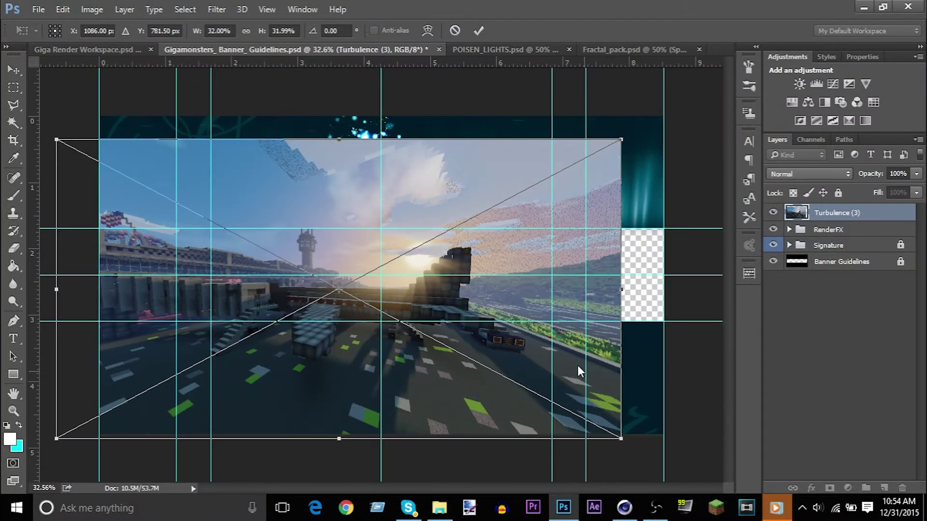
Enlarge the placed Turbulence (3) image to cover the whole canvas and warp its lower part inward.
{"action": "left_click_drag", "start_coordinate": [354, 292], "coordinate": [723, 438]}
{"action": "left_click_drag", "start_coordinate": [109, 273], "coordinate": [93, 274]}
{"action": "right_click", "coordinate": [248, 254]}
{"action": "left_click", "coordinate": [298, 375]}
{"action": "left_click_drag", "start_coordinate": [297, 372], "coordinate": [356, 331]}
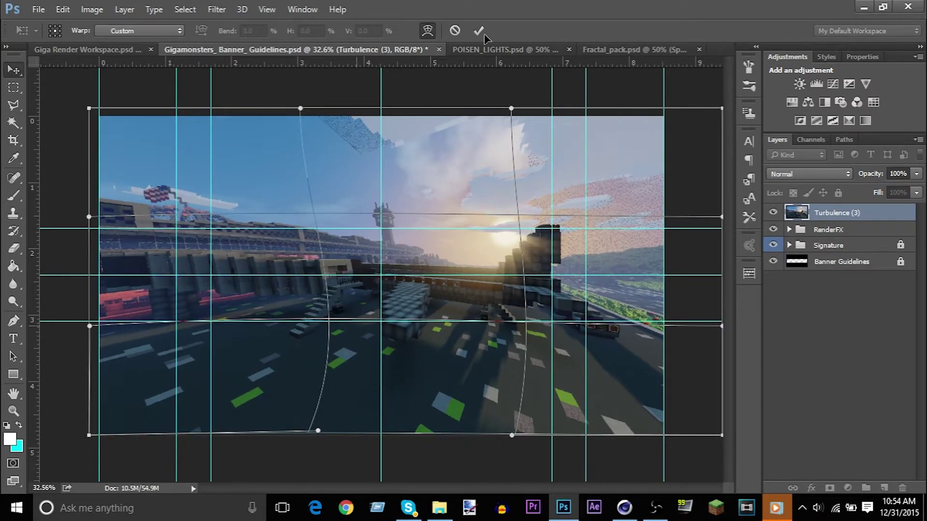
{"action": "key", "text": "Return"}
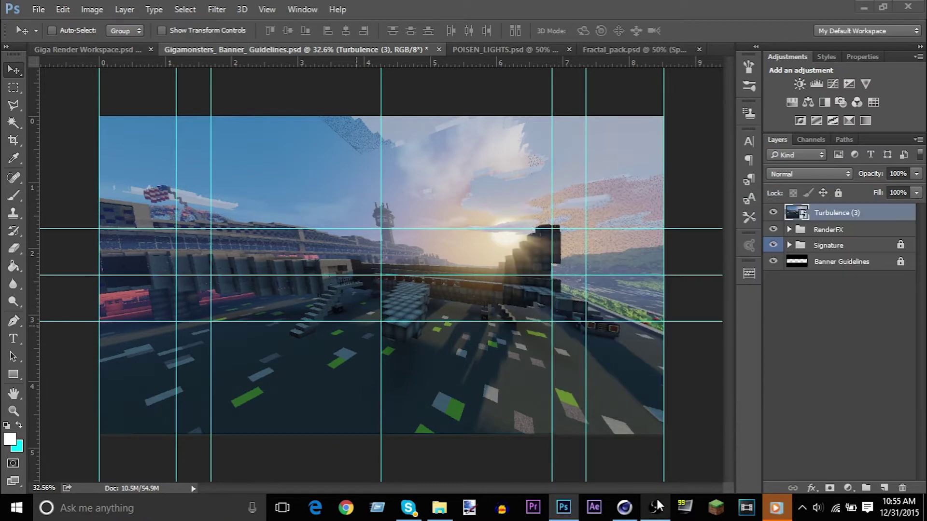
Reorder Turbulence (3) and RenderFX beneath the Banner Guidelines layer, and reposition the characters within the banner strip.
{"action": "left_click_drag", "start_coordinate": [853, 278], "coordinate": [853, 278]}
{"action": "left_click_drag", "start_coordinate": [848, 215], "coordinate": [847, 254]}
{"action": "scroll", "coordinate": [329, 252], "scroll_direction": "up", "scroll_amount": 5}
{"action": "left_click_drag", "start_coordinate": [329, 252], "coordinate": [371, 258]}
Scale the RenderFX group to about 82% and position the characters just inside the strip's upper edge.
{"action": "key", "text": "ctrl+t"}
{"action": "left_click_drag", "start_coordinate": [210, 445], "coordinate": [272, 381]}
{"action": "left_click_drag", "start_coordinate": [347, 330], "coordinate": [338, 346]}
{"action": "key", "text": "XF86AudioLowerVolume"}
{"action": "key", "text": "XF86AudioMute"}
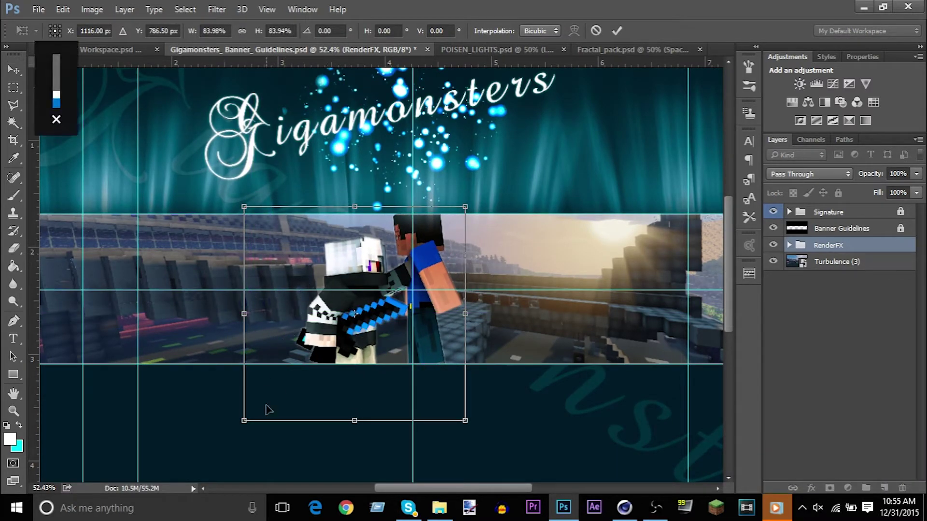
{"action": "mouse_move", "coordinate": [245, 414]}
{"action": "left_mouse_down"}
{"action": "mouse_move", "coordinate": [280, 389]}
{"action": "mouse_move", "coordinate": [236, 417]}
{"action": "left_mouse_up"}
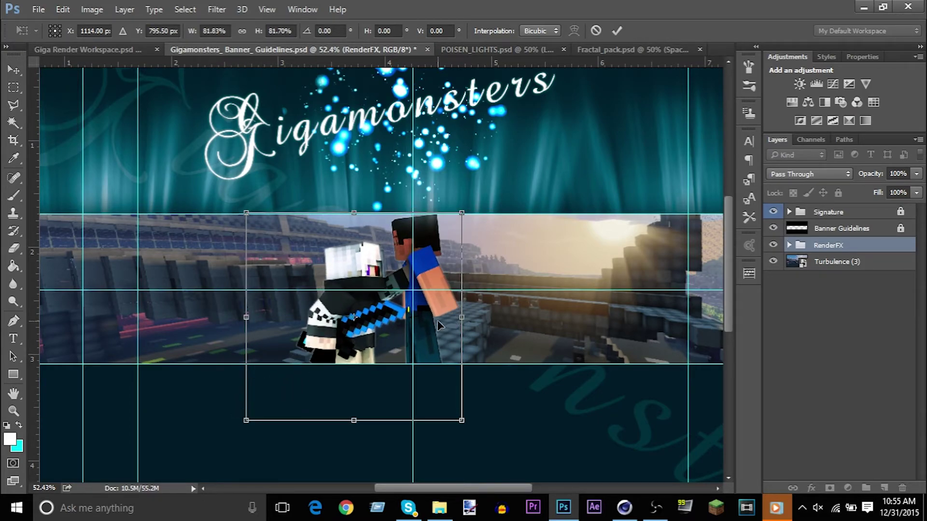
{"action": "key", "text": "Return"}
{"action": "scroll", "coordinate": [398, 321], "scroll_direction": "up", "scroll_amount": 3}
{"action": "mouse_move", "coordinate": [398, 320]}
{"action": "left_mouse_down"}
{"action": "mouse_move", "coordinate": [402, 297]}
{"action": "mouse_move", "coordinate": [396, 321]}
{"action": "left_mouse_up"}
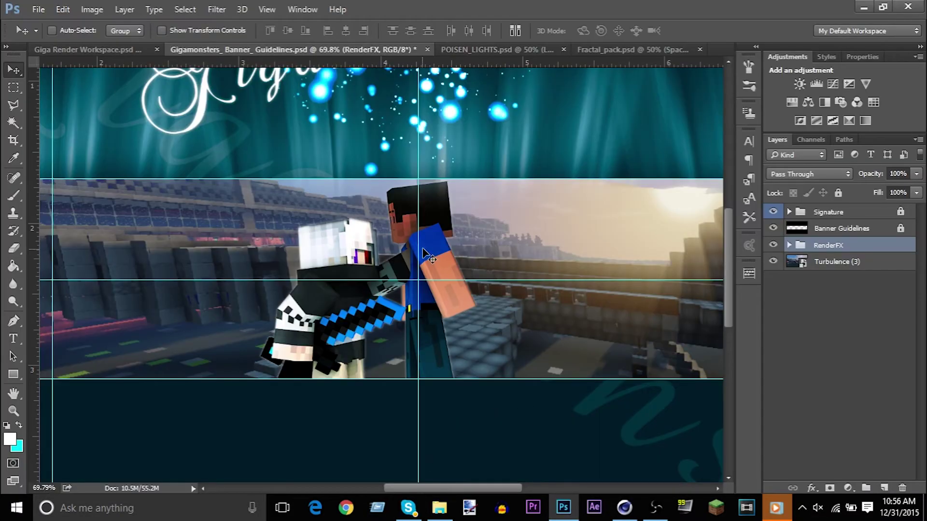
Examine the individual render layers in the RenderFX group and the characters' edges up close.
{"action": "key", "text": "e"}
{"action": "left_click", "coordinate": [832, 293]}
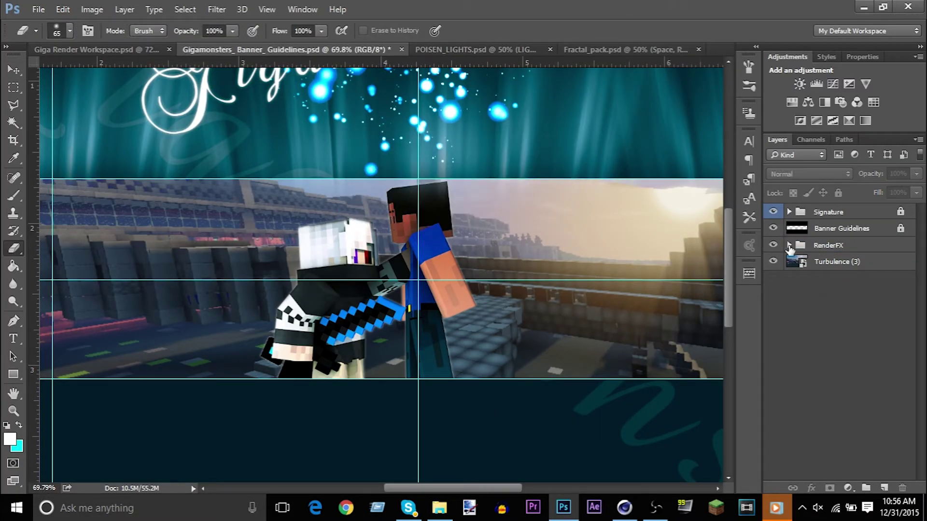
{"action": "left_click", "coordinate": [789, 246]}
{"action": "left_click", "coordinate": [773, 280]}
{"action": "left_click", "coordinate": [773, 262]}
{"action": "left_click", "coordinate": [831, 300]}
{"action": "left_click", "coordinate": [832, 314]}
{"action": "scroll", "coordinate": [373, 223], "scroll_direction": "up", "scroll_amount": 6}
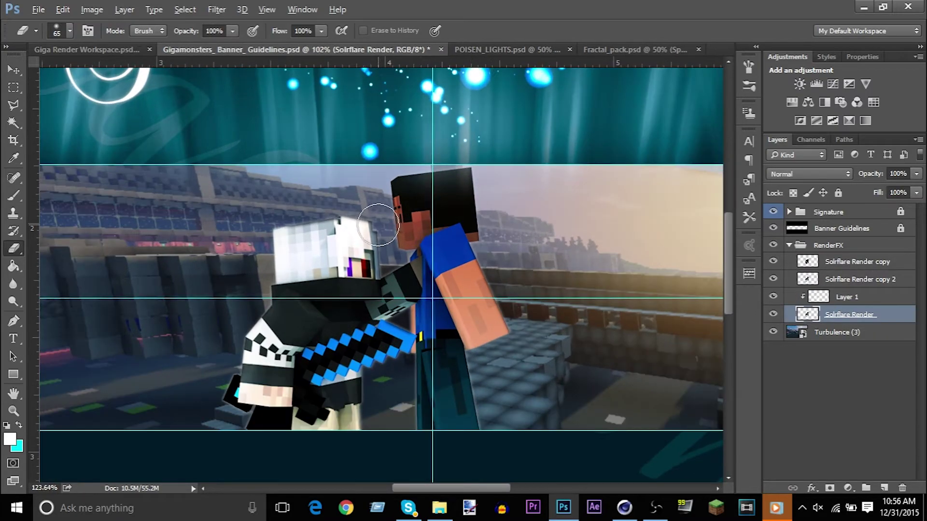
{"action": "left_click", "coordinate": [13, 74]}
{"action": "left_click", "coordinate": [789, 245]}
Add a Curves adjustment layer, reshape its RGB curve, and place the layer directly beneath the RenderFX group.
{"action": "left_click", "coordinate": [848, 488]}
{"action": "scroll", "coordinate": [535, 296], "scroll_direction": "down", "scroll_amount": 2}
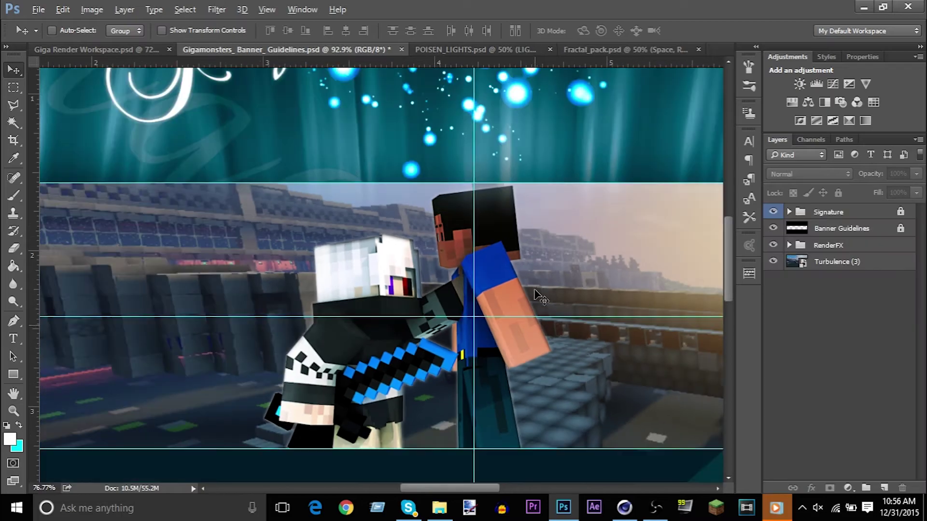
{"action": "scroll", "coordinate": [540, 297], "scroll_direction": "down", "scroll_amount": 5}
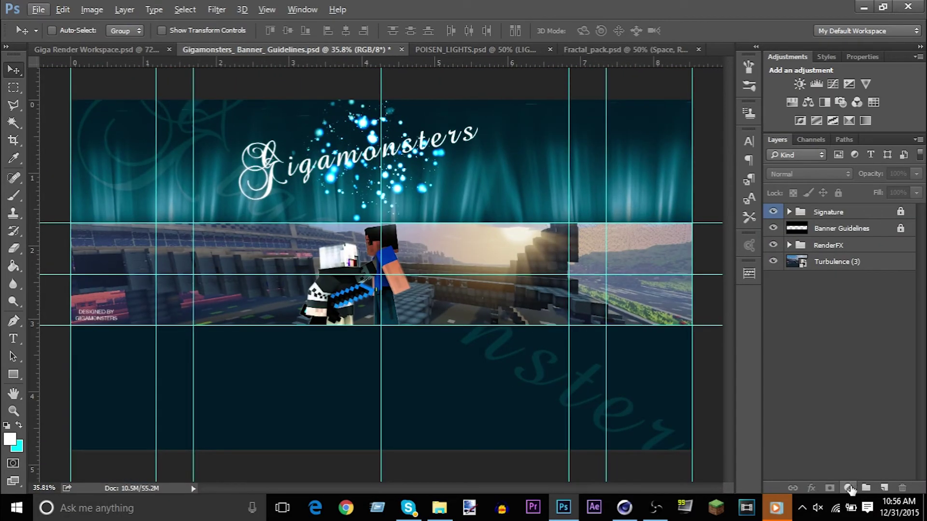
{"action": "left_click", "coordinate": [849, 488]}
{"action": "left_click", "coordinate": [830, 280]}
{"action": "mouse_move", "coordinate": [869, 150]}
{"action": "left_mouse_down"}
{"action": "mouse_move", "coordinate": [869, 181]}
{"action": "mouse_move", "coordinate": [860, 161]}
{"action": "left_mouse_up"}
{"action": "key", "text": "ctrl+bracketleft"}
{"action": "key", "text": "ctrl+bracketleft"}
{"action": "key", "text": "ctrl+bracketleft"}
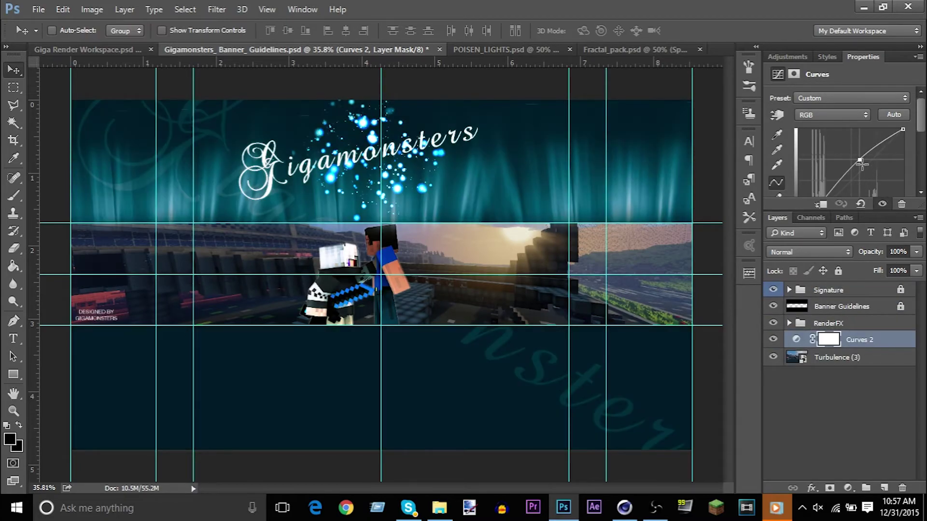
Lower the red curve and adjust the blue curve in Curves 2 to tint the background blue, comparing with the layer hidden.
{"action": "key", "text": "alt+3"}
{"action": "left_click_drag", "start_coordinate": [868, 157], "coordinate": [871, 175]}
{"action": "left_click", "coordinate": [834, 115]}
{"action": "left_click", "coordinate": [832, 147]}
{"action": "key", "text": "alt+5"}
{"action": "left_click", "coordinate": [850, 118]}
{"action": "left_click", "coordinate": [833, 135]}
{"action": "left_click", "coordinate": [788, 57]}
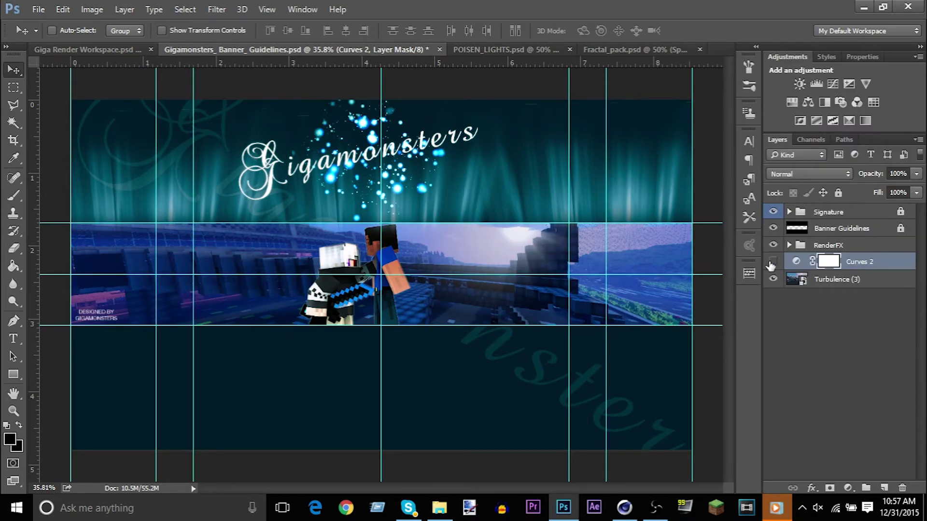
{"action": "left_click", "coordinate": [869, 270], "text": "alt"}
{"action": "left_click", "coordinate": [868, 415]}
Add a Black & White adjustment layer with the Default preset above the Signature group.
{"action": "left_click", "coordinate": [848, 487]}
{"action": "left_click", "coordinate": [752, 299]}
{"action": "left_click", "coordinate": [849, 280]}
{"action": "key", "text": "ctrl+alt+z"}
{"action": "left_click", "coordinate": [848, 488]}
{"action": "left_click", "coordinate": [797, 346]}
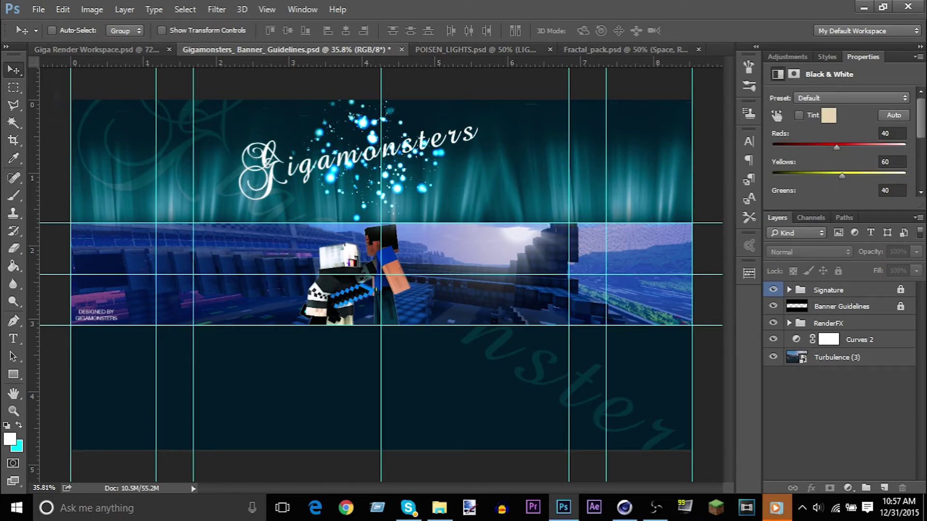
Switch to Open Broadcaster Software to check the running recording and Windows Media Player's playback.
{"action": "right_click", "coordinate": [799, 510]}
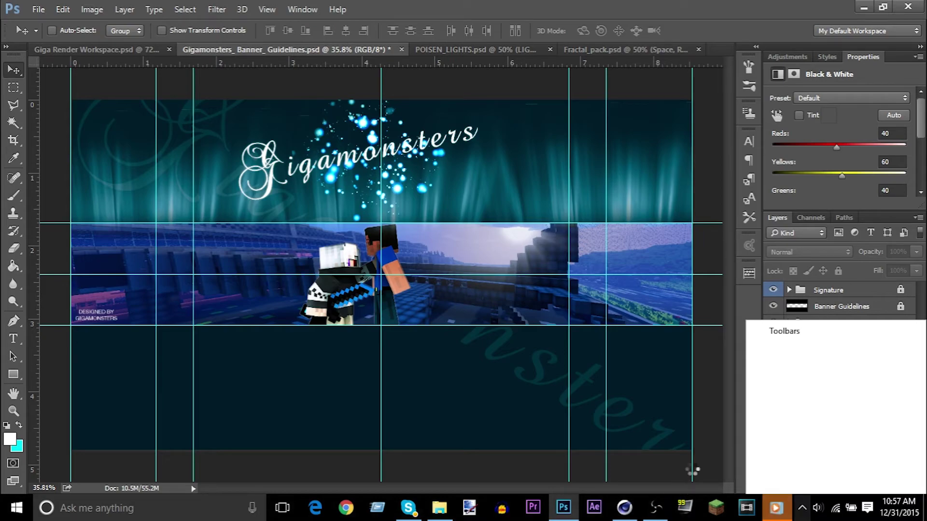
{"action": "left_click", "coordinate": [655, 508]}
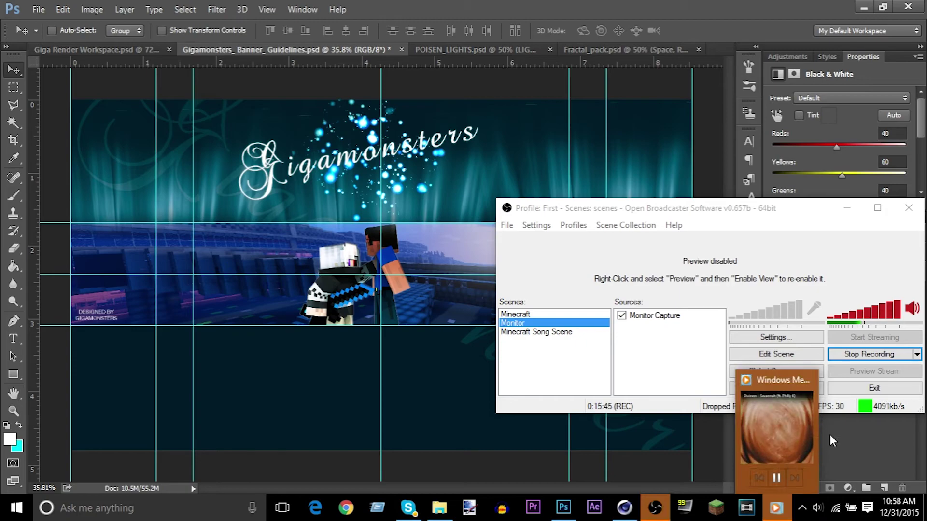
{"action": "left_click", "coordinate": [775, 508]}
Return to Photoshop, close the Giga Render Workspace document, and keep the Gigamonsters banner document active.
{"action": "left_click", "coordinate": [785, 54]}
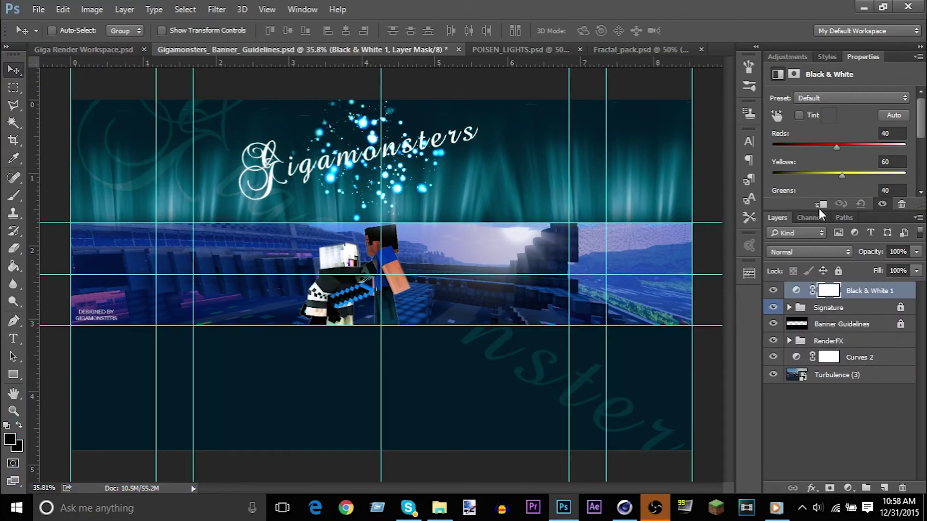
{"action": "right_click", "coordinate": [794, 509]}
{"action": "left_click", "coordinate": [857, 210]}
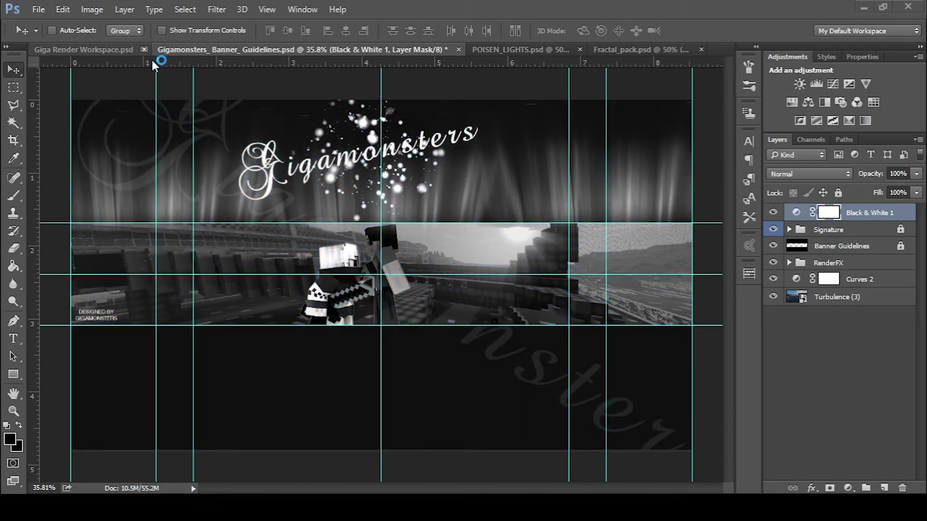
{"action": "left_click", "coordinate": [139, 50]}
{"action": "left_click", "coordinate": [251, 49]}
{"action": "left_click", "coordinate": [467, 206]}
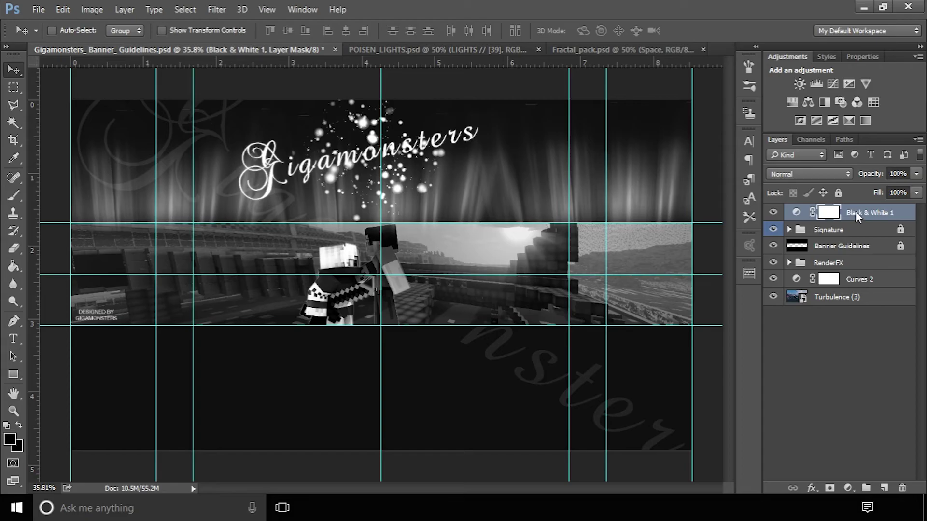
Minimize the Photoshop and MCSG Screenshots windows to reach the desktop.
{"action": "left_click", "coordinate": [863, 7]}
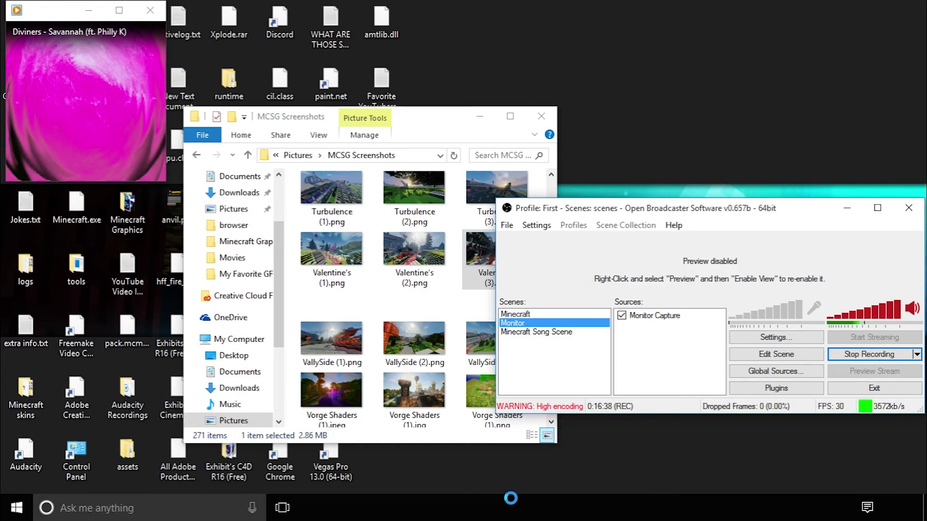
{"action": "left_click", "coordinate": [481, 117]}
{"action": "left_click_drag", "start_coordinate": [506, 119], "coordinate": [539, 165]}
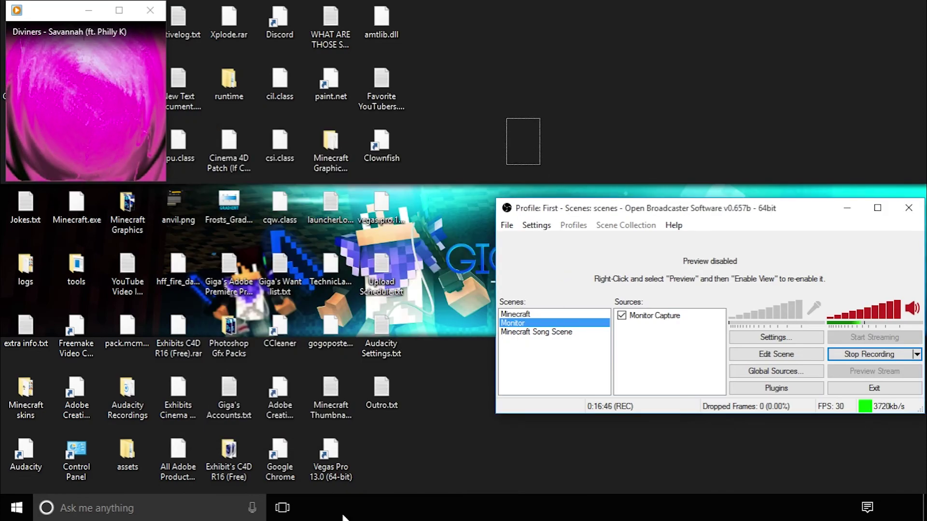